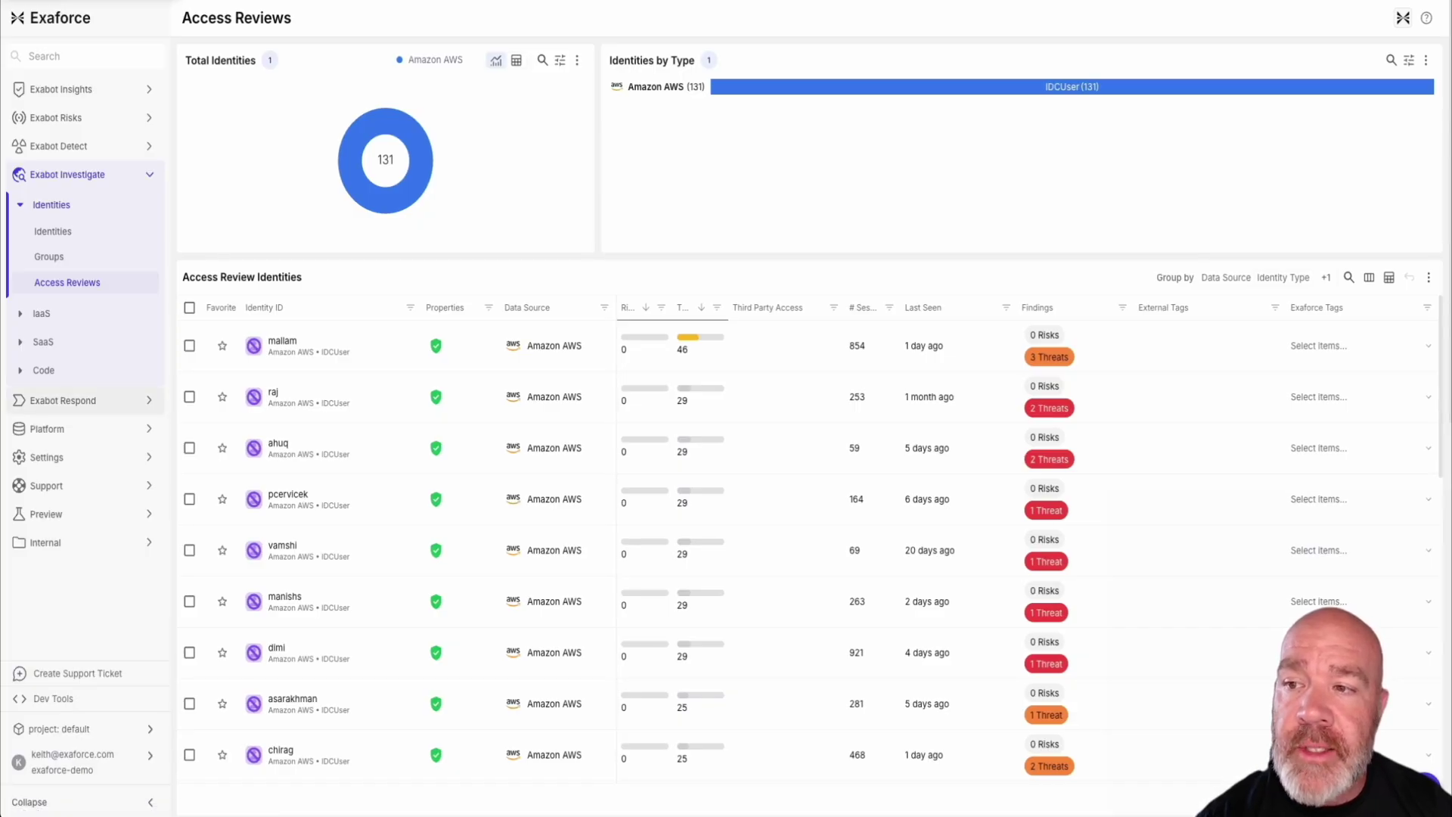
- Expand the Exabot Respond section to view its Cases, Campaigns, Reports and Automations entries
{"action": "left_click", "coordinate": [63, 400]}
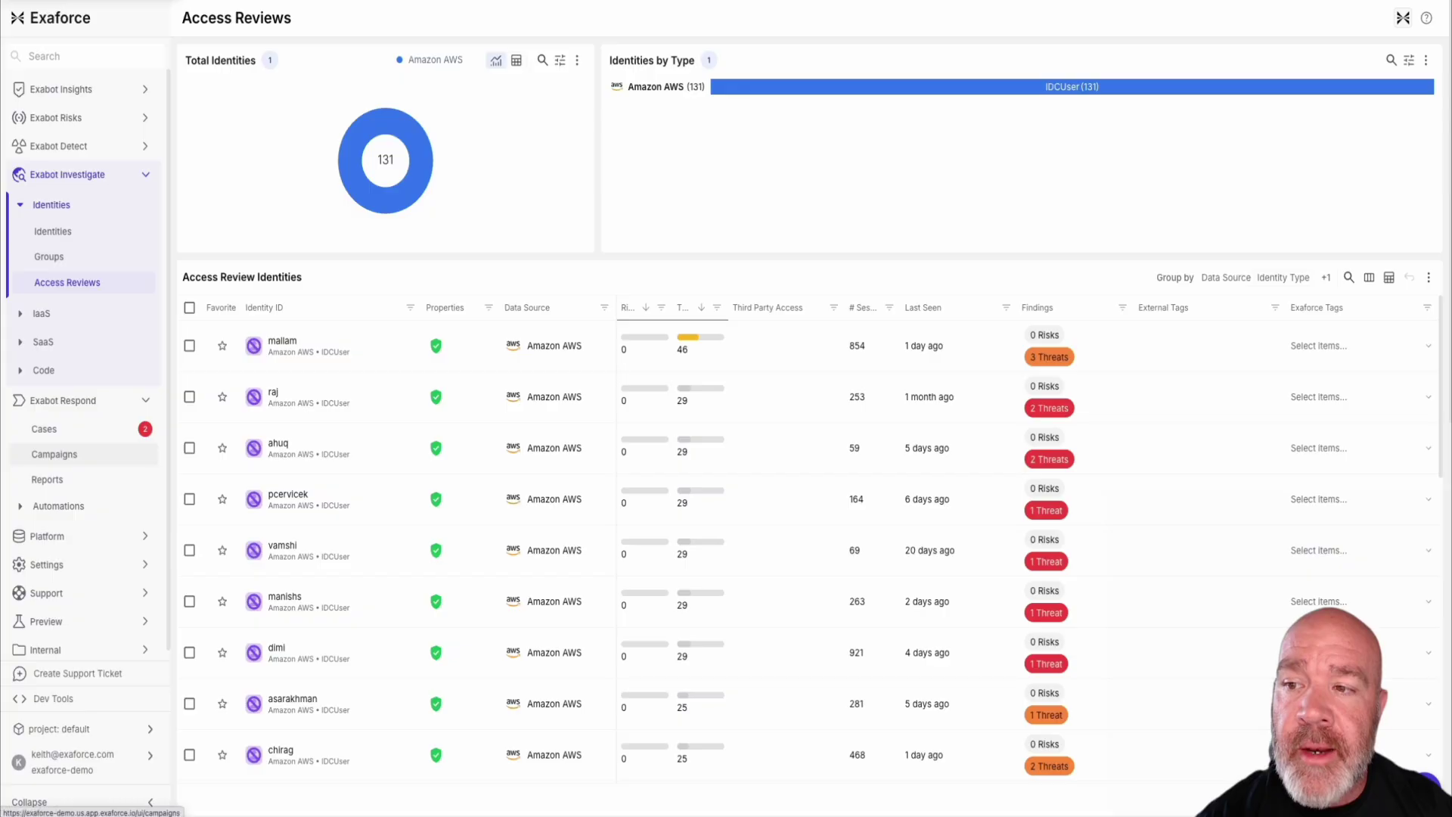
{"action": "scroll", "coordinate": [76, 450], "scroll_direction": "down", "scroll_amount": 1}
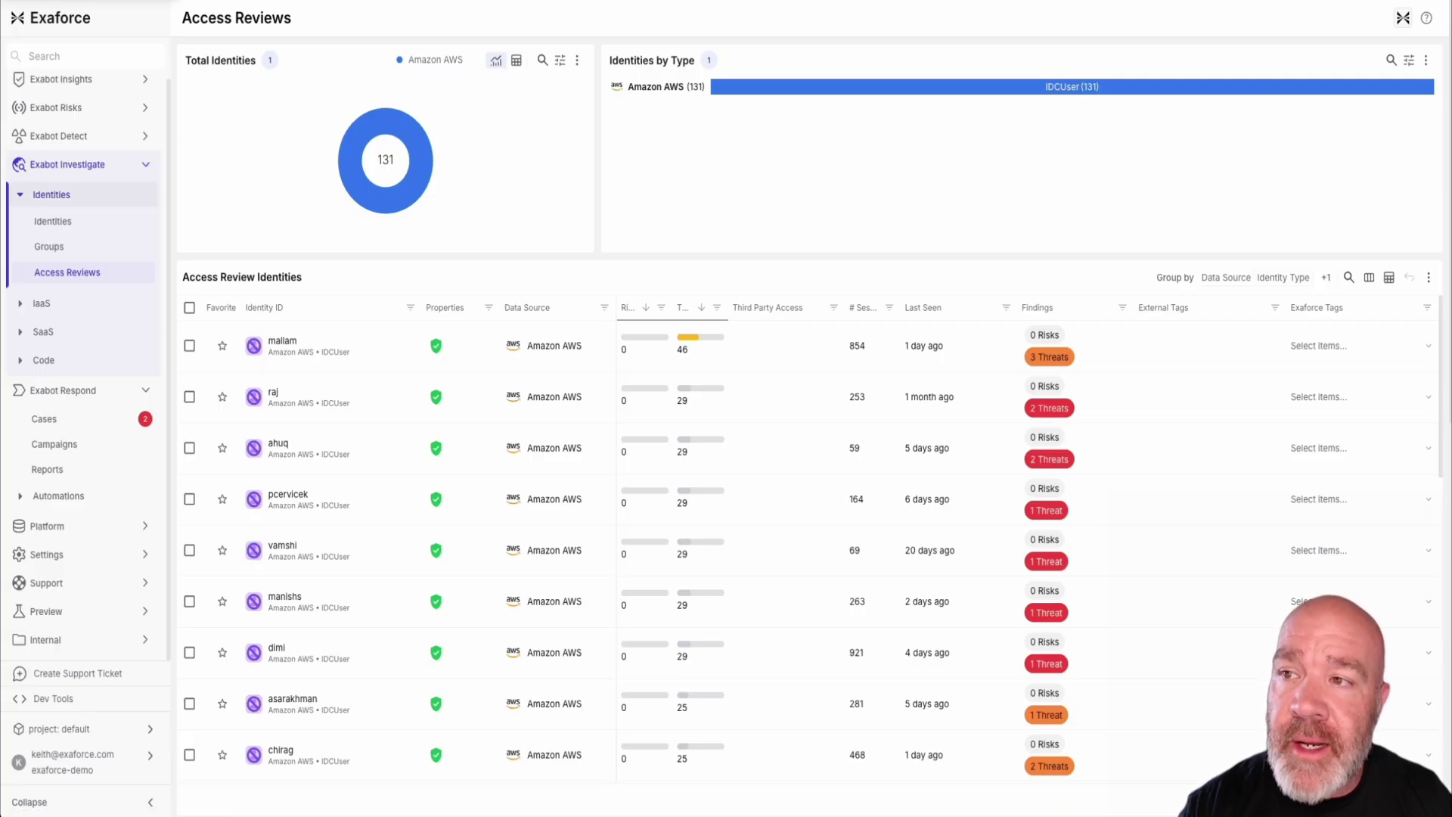
{"action": "scroll", "coordinate": [333, 404], "scroll_direction": "down", "scroll_amount": 1}
{"action": "scroll", "coordinate": [333, 404], "scroll_direction": "up", "scroll_amount": 1}
- Select the first five identities in the Access Review Identities table
{"action": "mouse_move", "coordinate": [278, 443]}
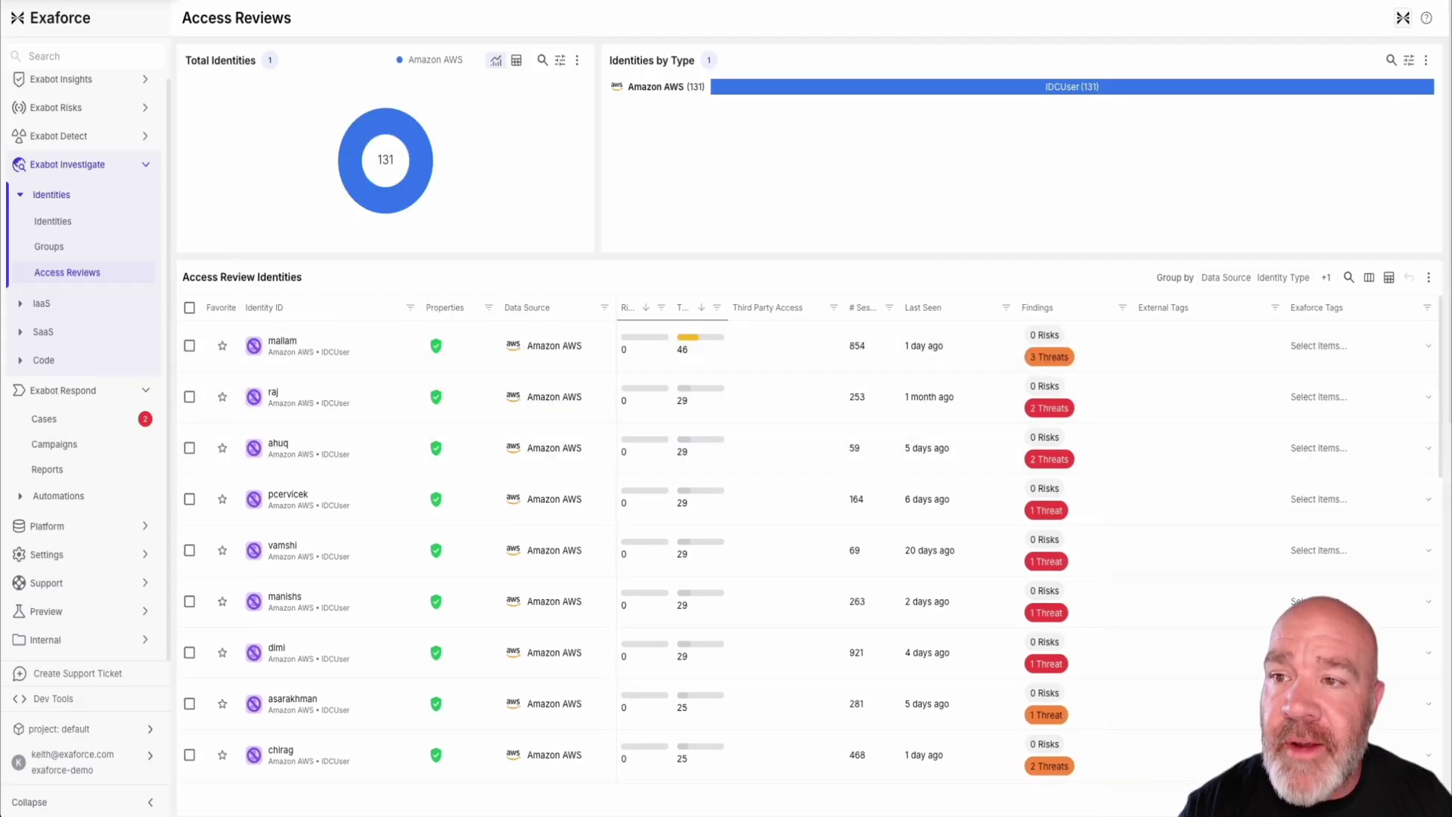
{"action": "left_click", "coordinate": [189, 346]}
{"action": "left_click", "coordinate": [189, 397]}
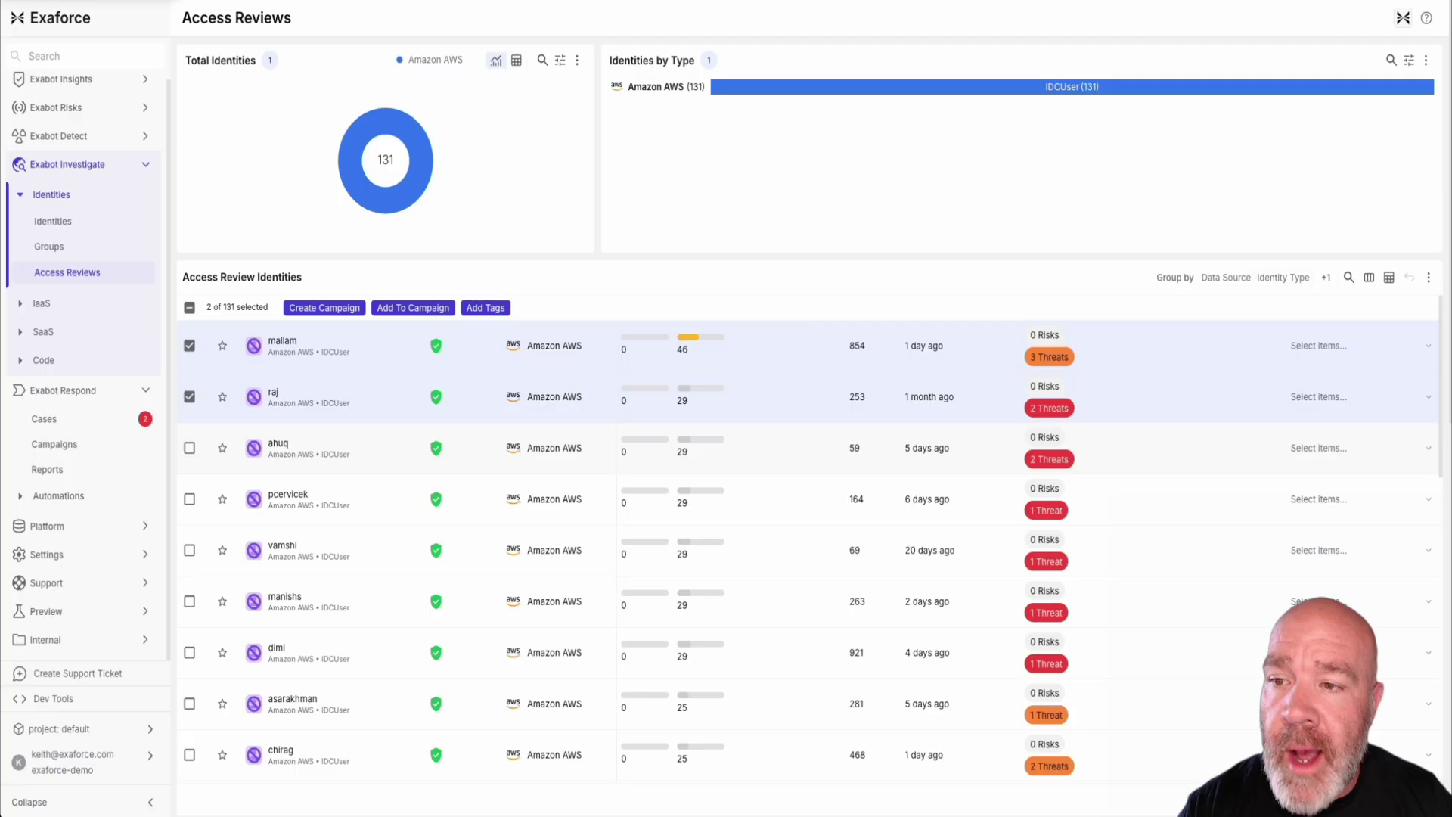
{"action": "left_click", "coordinate": [189, 499]}
{"action": "left_click", "coordinate": [190, 448]}
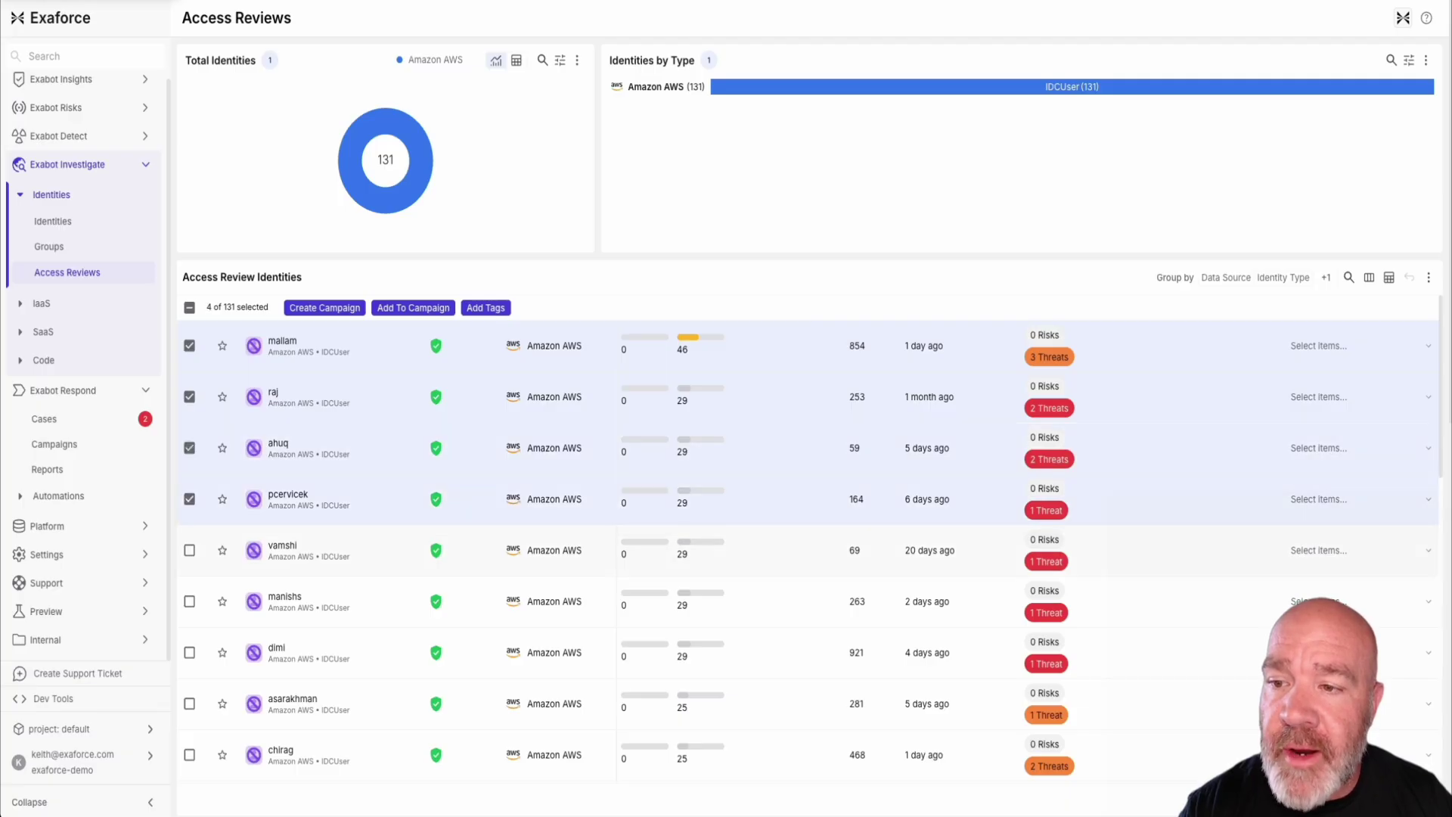
{"action": "left_click", "coordinate": [189, 550]}
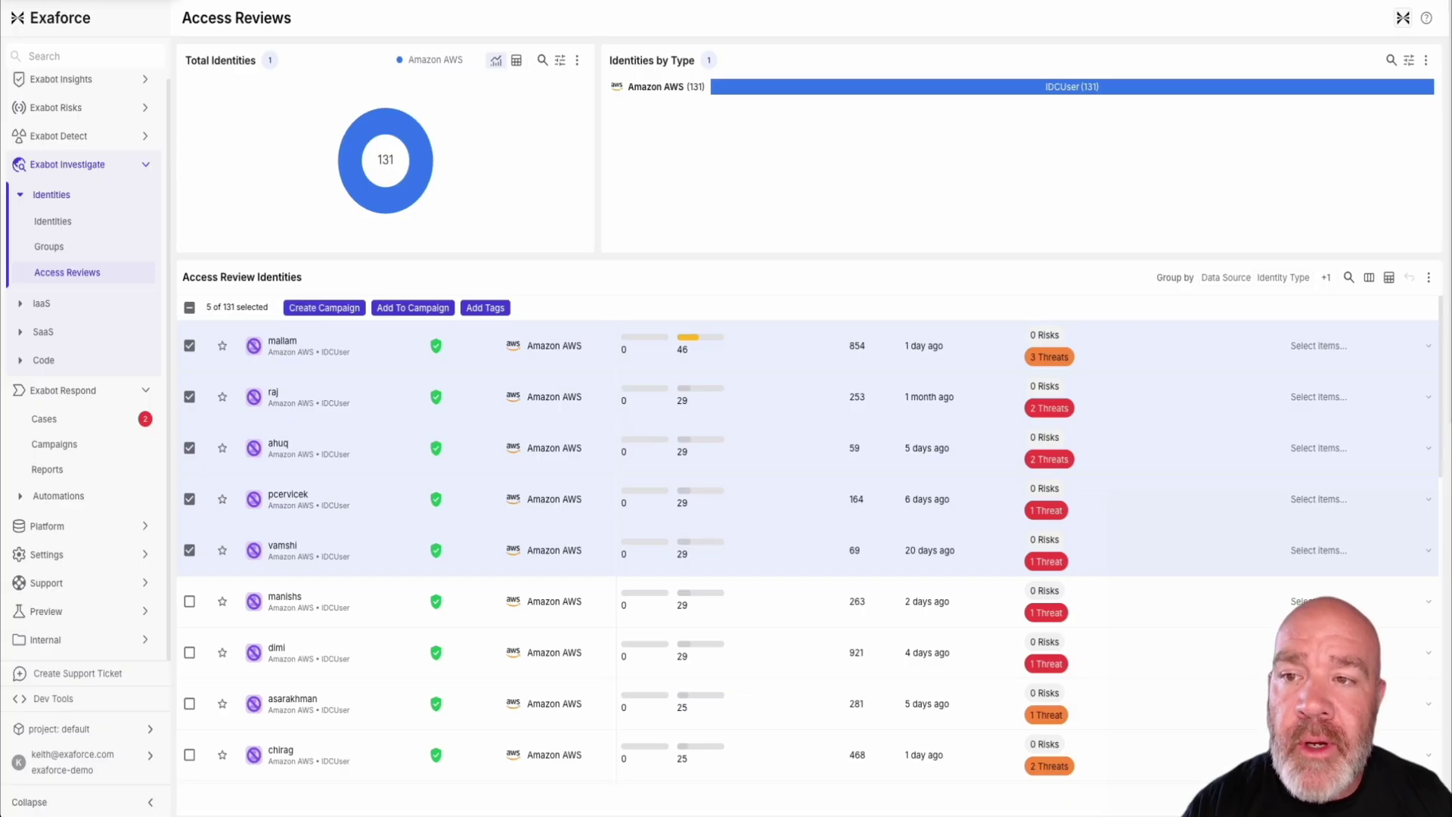
- Filter the Exabot Risks risk findings to the Amazon AWS data source and select all the open findings
{"action": "left_click", "coordinate": [56, 108]}
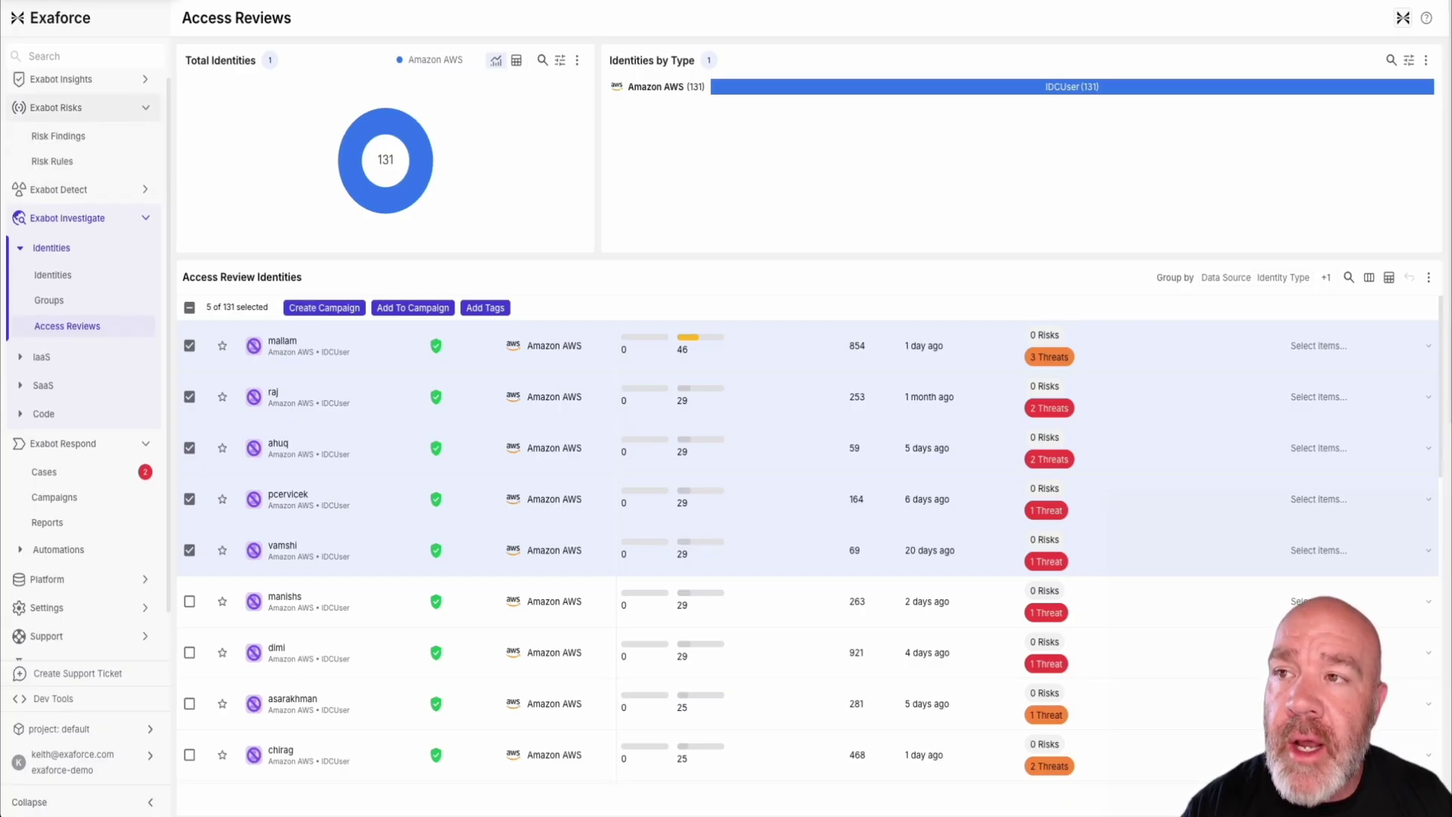
{"action": "left_click", "coordinate": [58, 137]}
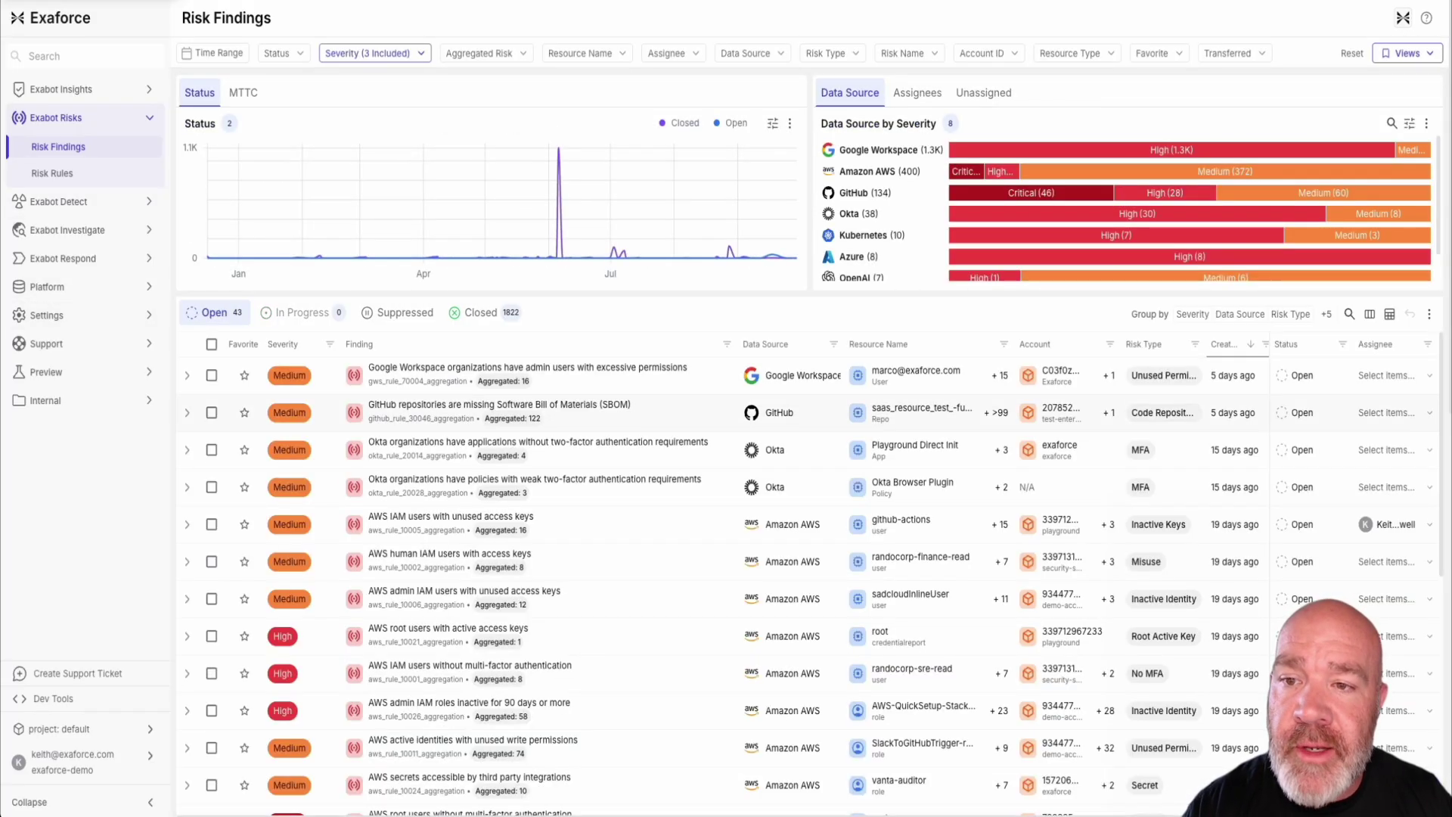
{"action": "left_click", "coordinate": [879, 172]}
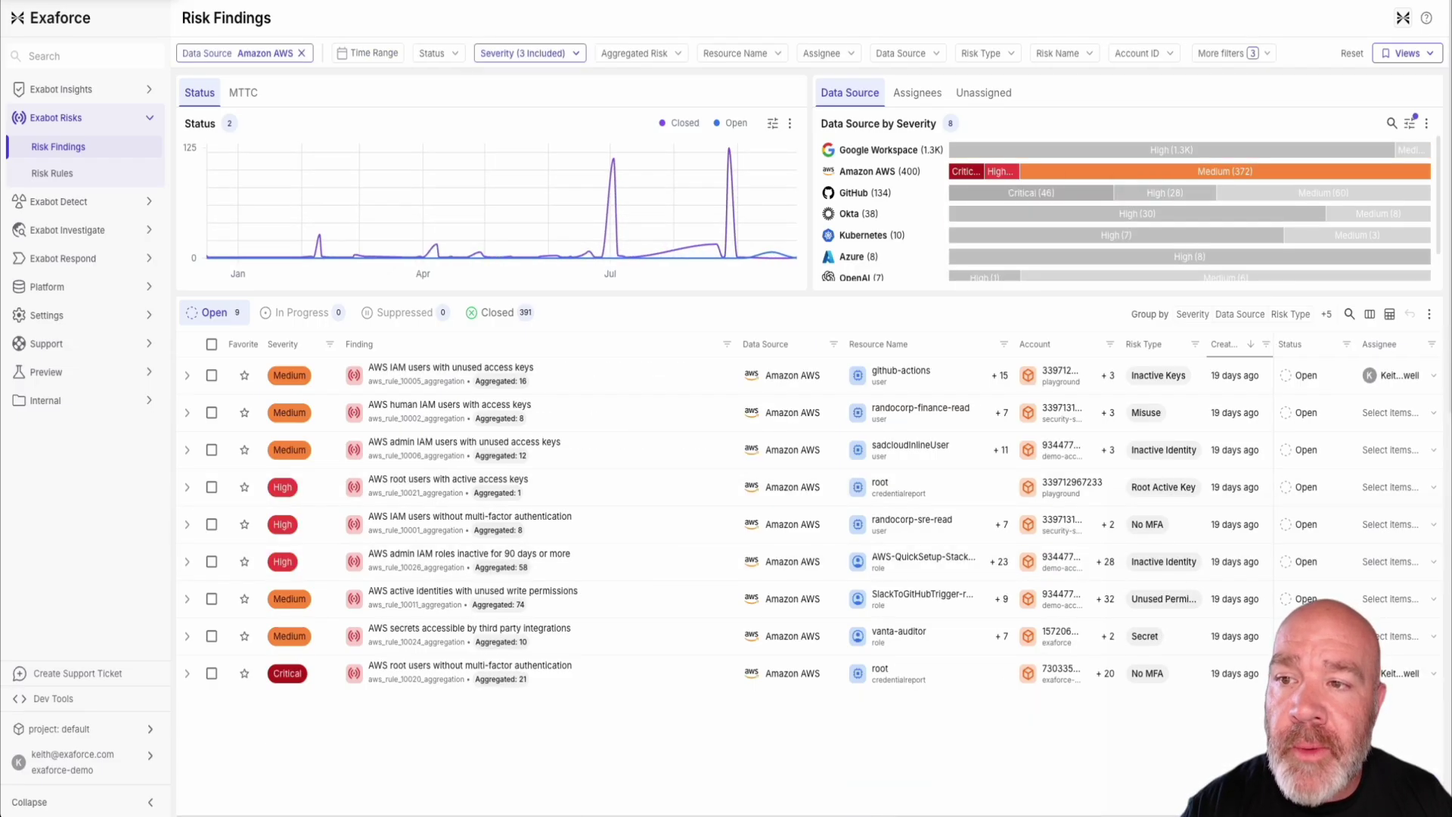
{"action": "left_click", "coordinate": [212, 344]}
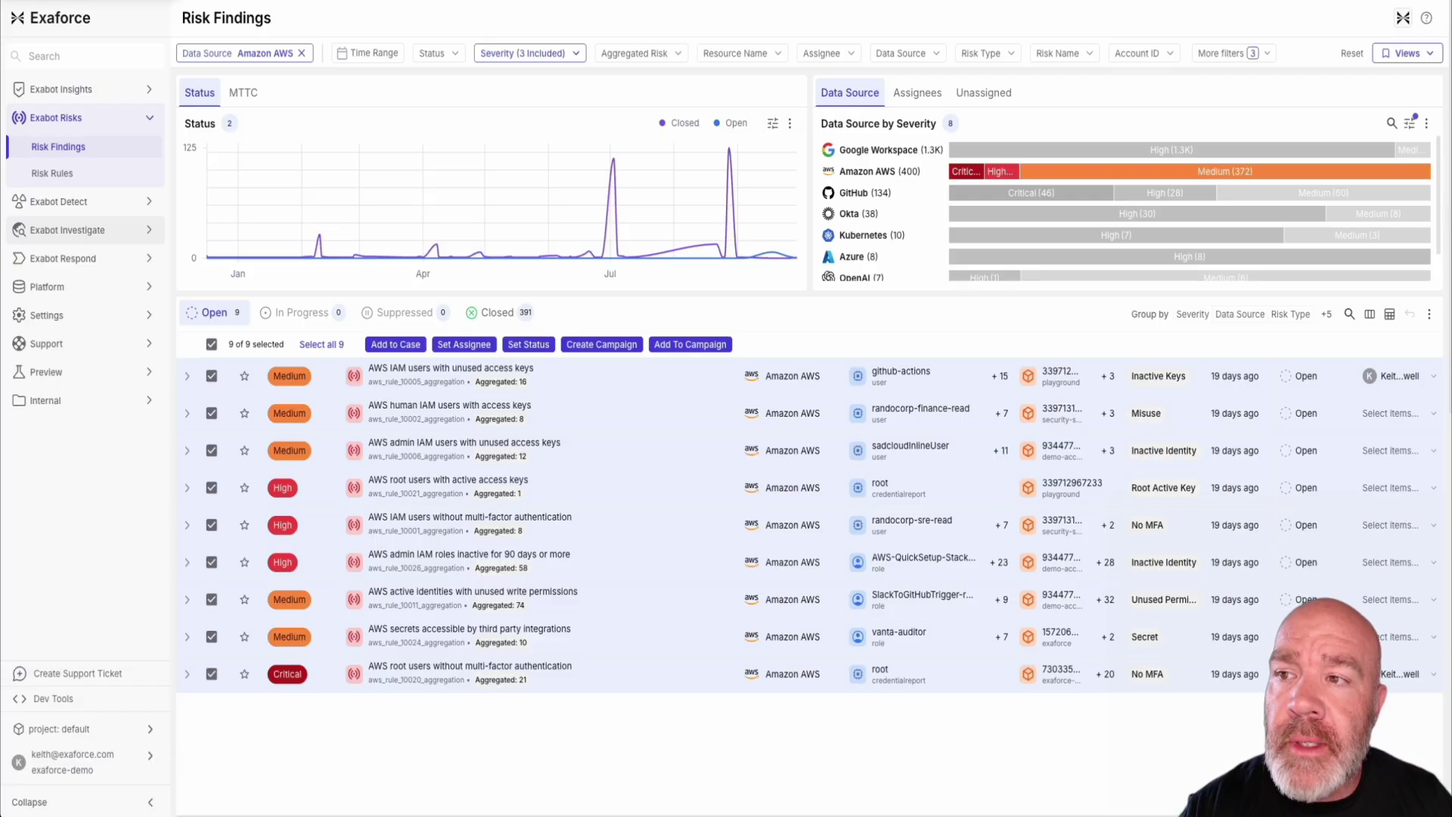
- Open Ef-Q3-AccessReview-Campaign from the Exabot Respond campaigns list
{"action": "left_click", "coordinate": [64, 257]}
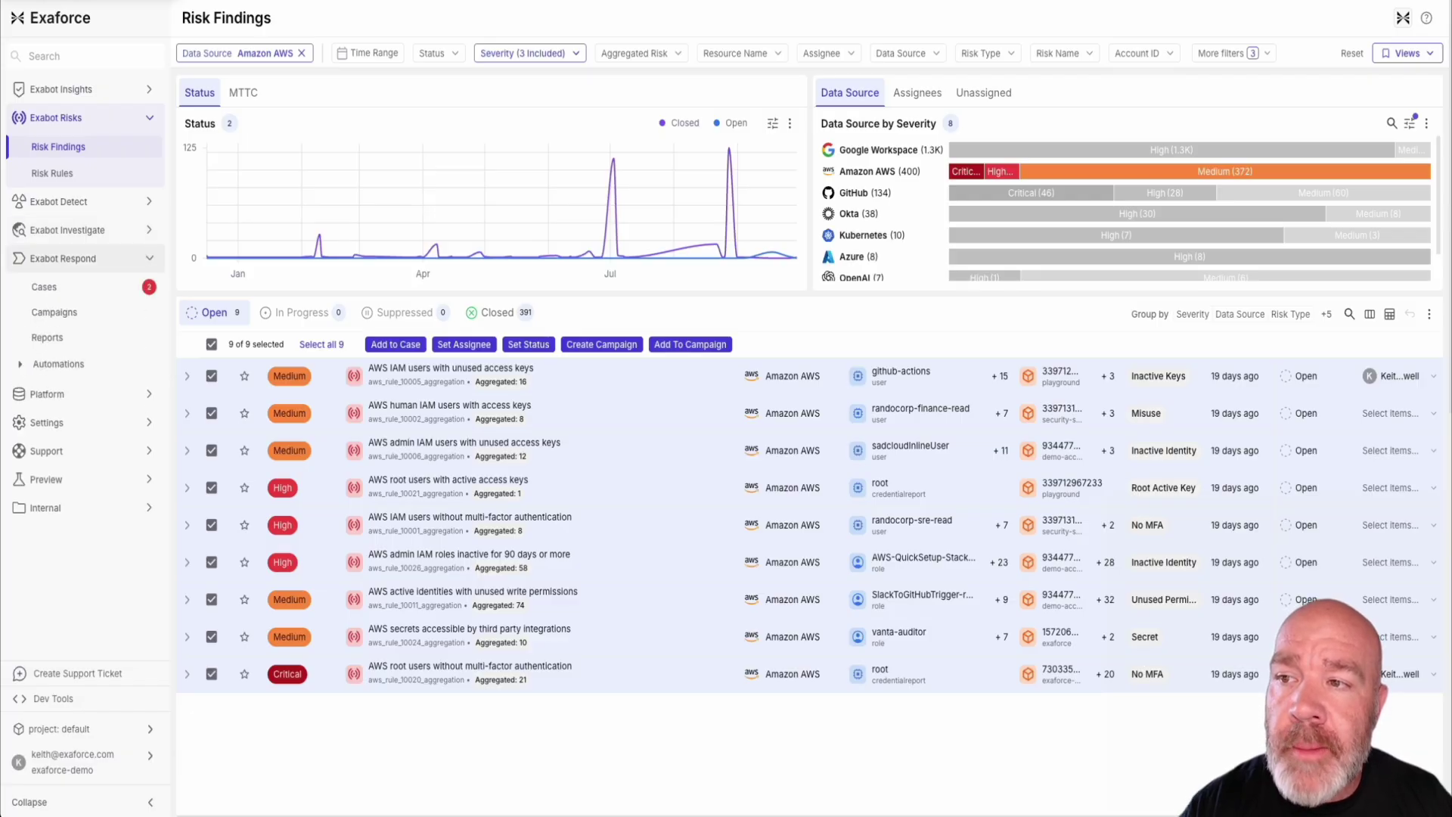
{"action": "left_click", "coordinate": [54, 312]}
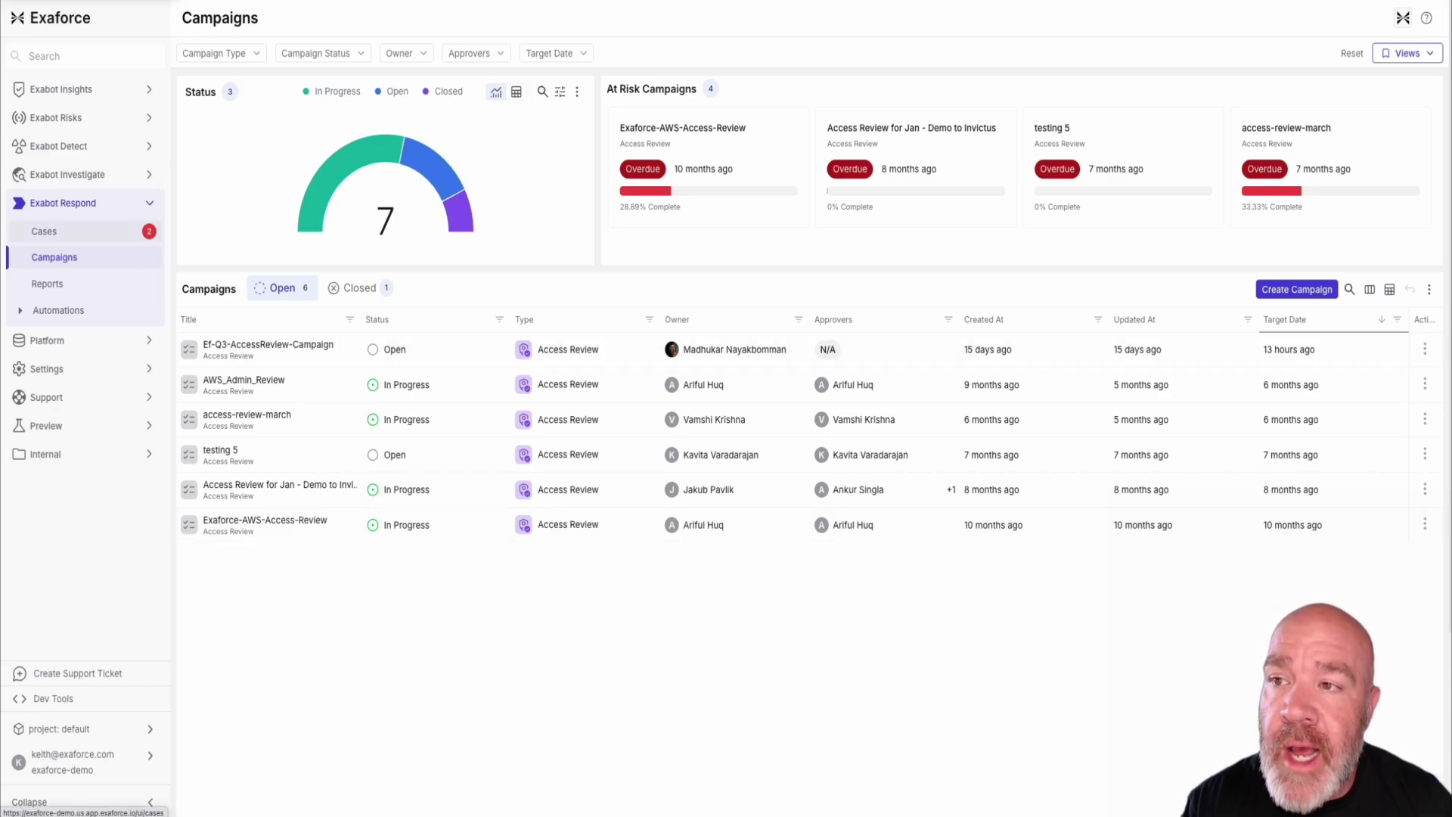
{"action": "left_click", "coordinate": [288, 349]}
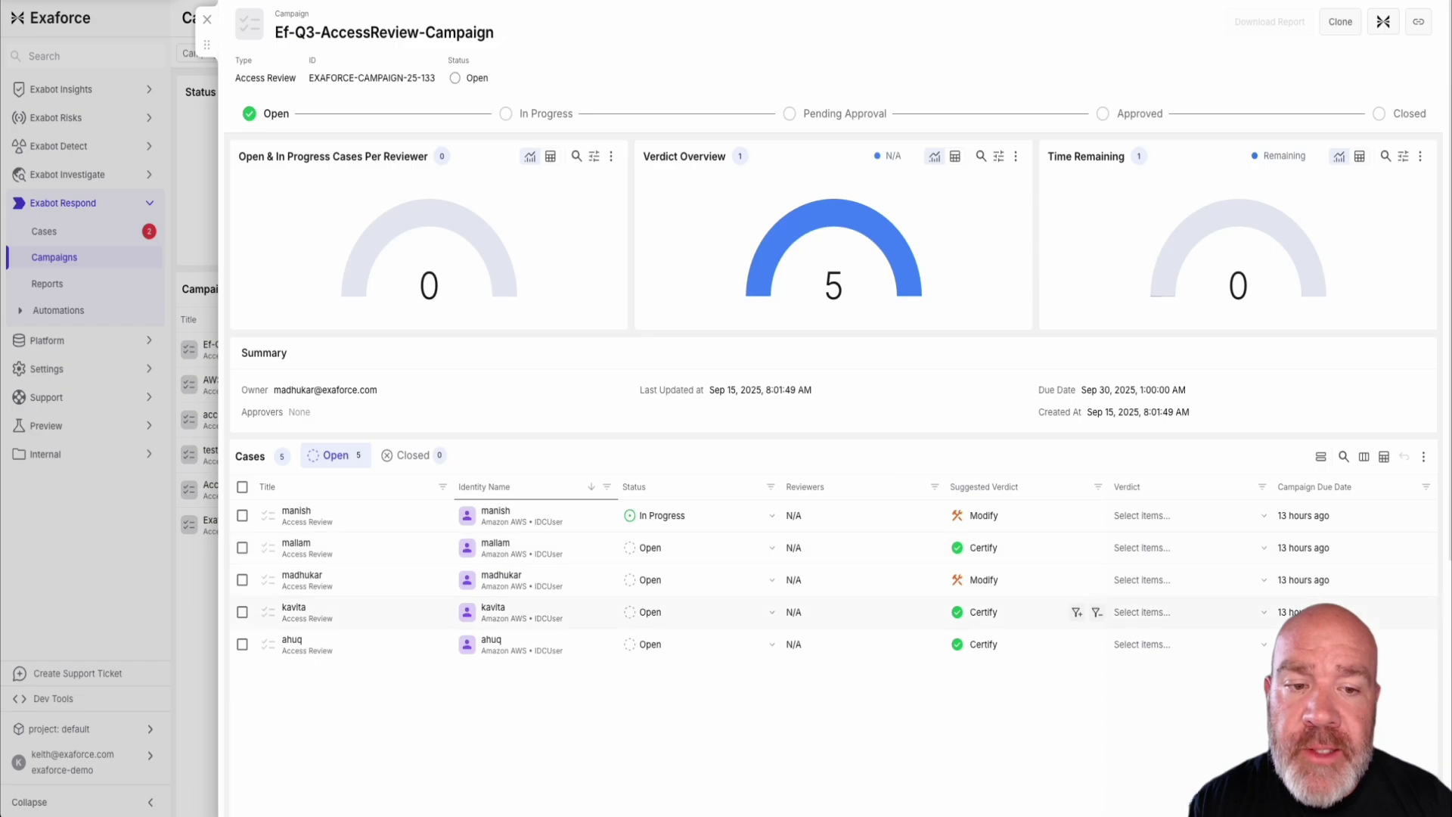
- Open the second access review case in the campaign and examine its Exabot verdict, next steps and identity permissions graph
{"action": "left_click", "coordinate": [391, 547]}
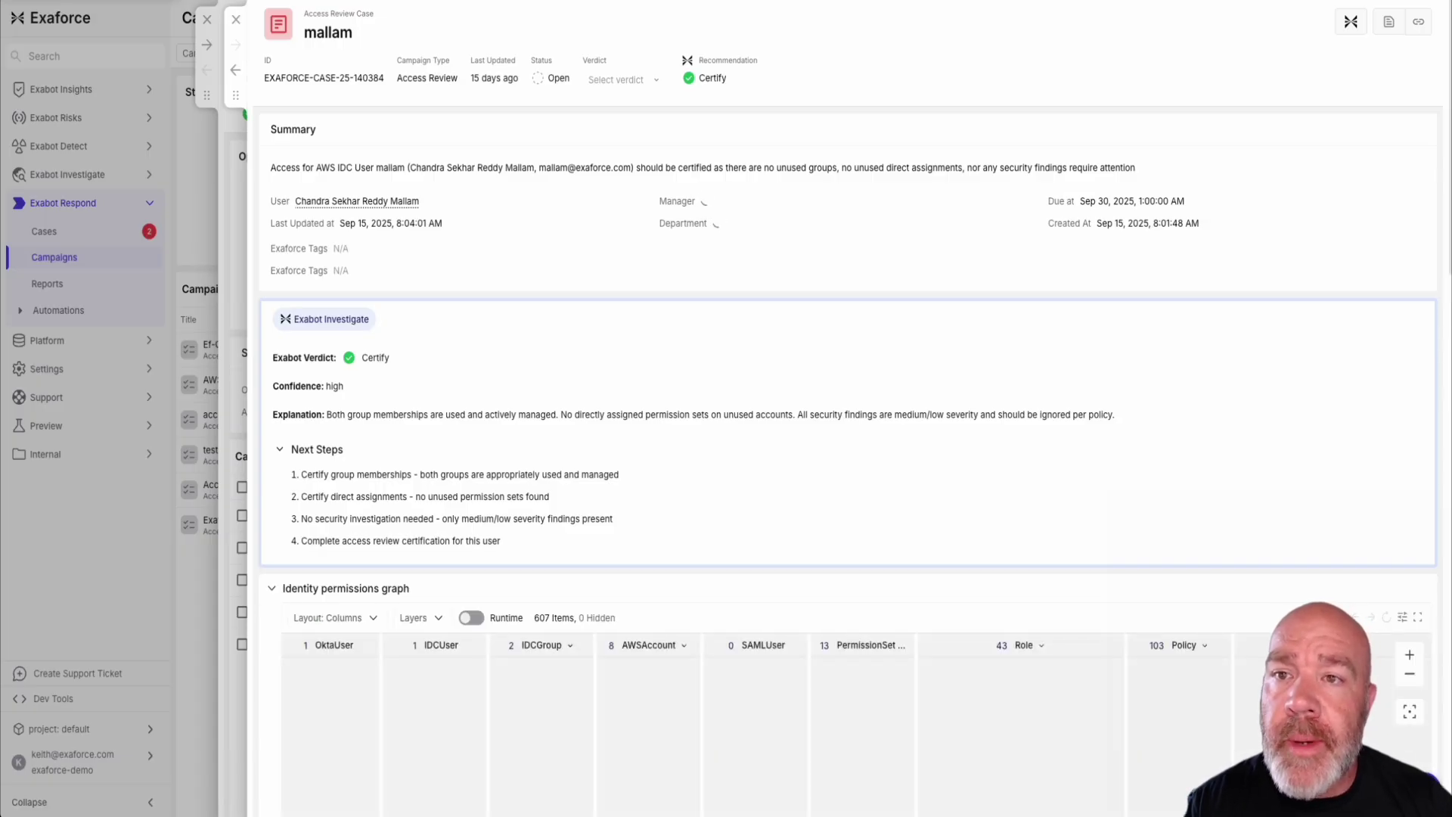
{"action": "scroll", "coordinate": [847, 386], "scroll_direction": "down", "scroll_amount": 1}
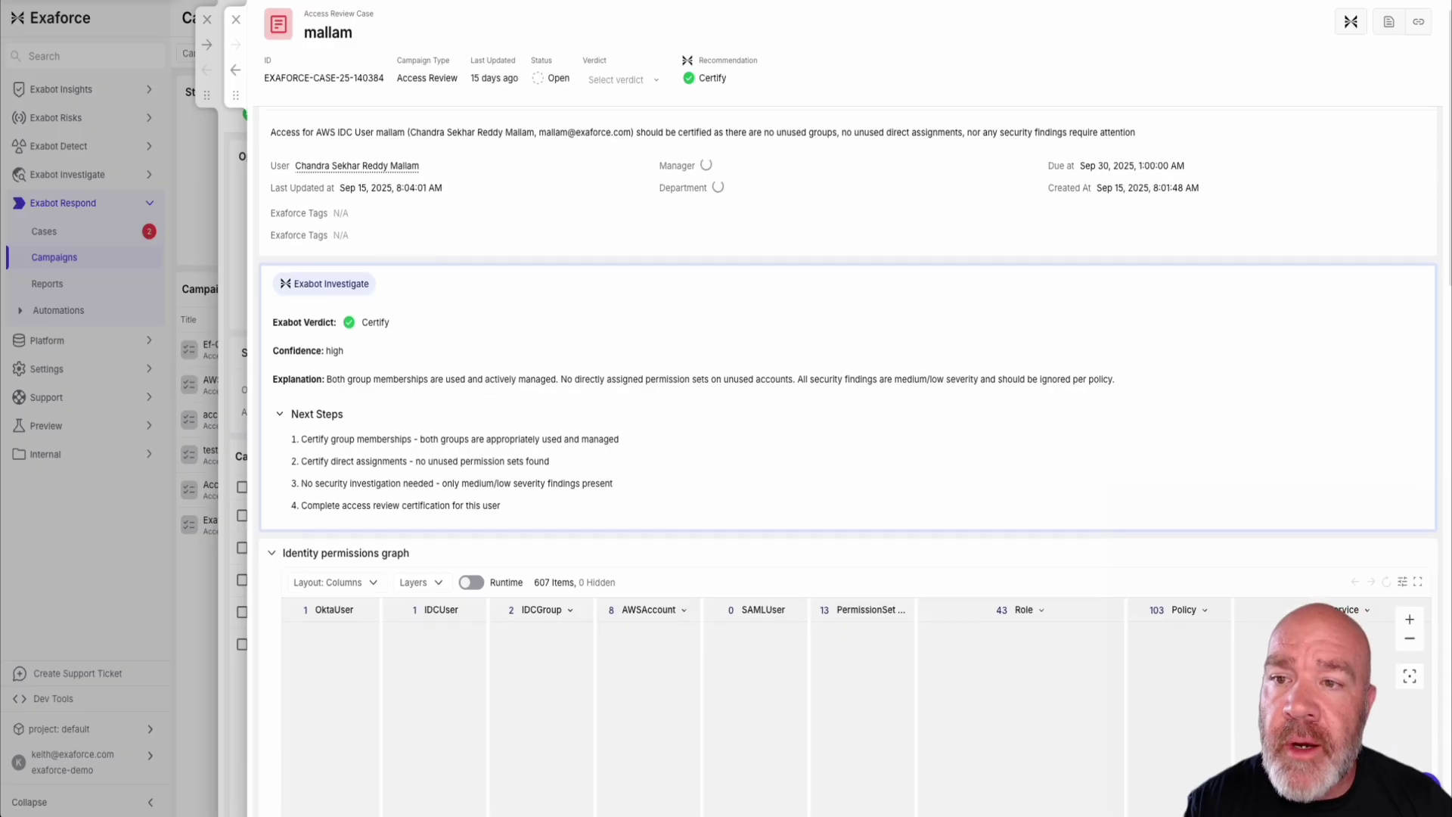
{"action": "scroll", "coordinate": [847, 386], "scroll_direction": "down", "scroll_amount": 1}
{"action": "scroll", "coordinate": [849, 378], "scroll_direction": "down", "scroll_amount": 1}
{"action": "scroll", "coordinate": [848, 378], "scroll_direction": "down", "scroll_amount": 1}
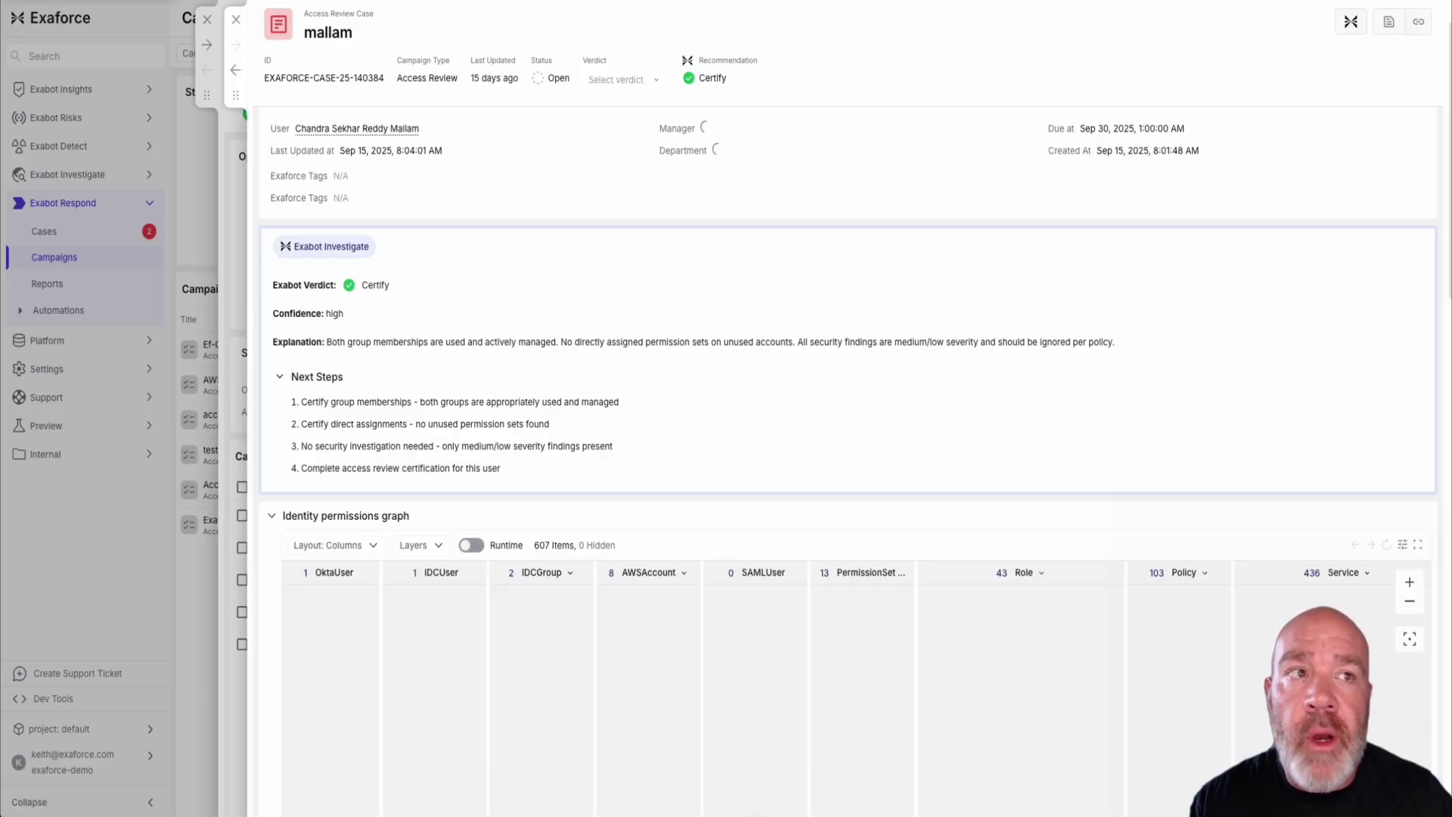
{"action": "scroll", "coordinate": [849, 351], "scroll_direction": "down", "scroll_amount": 1}
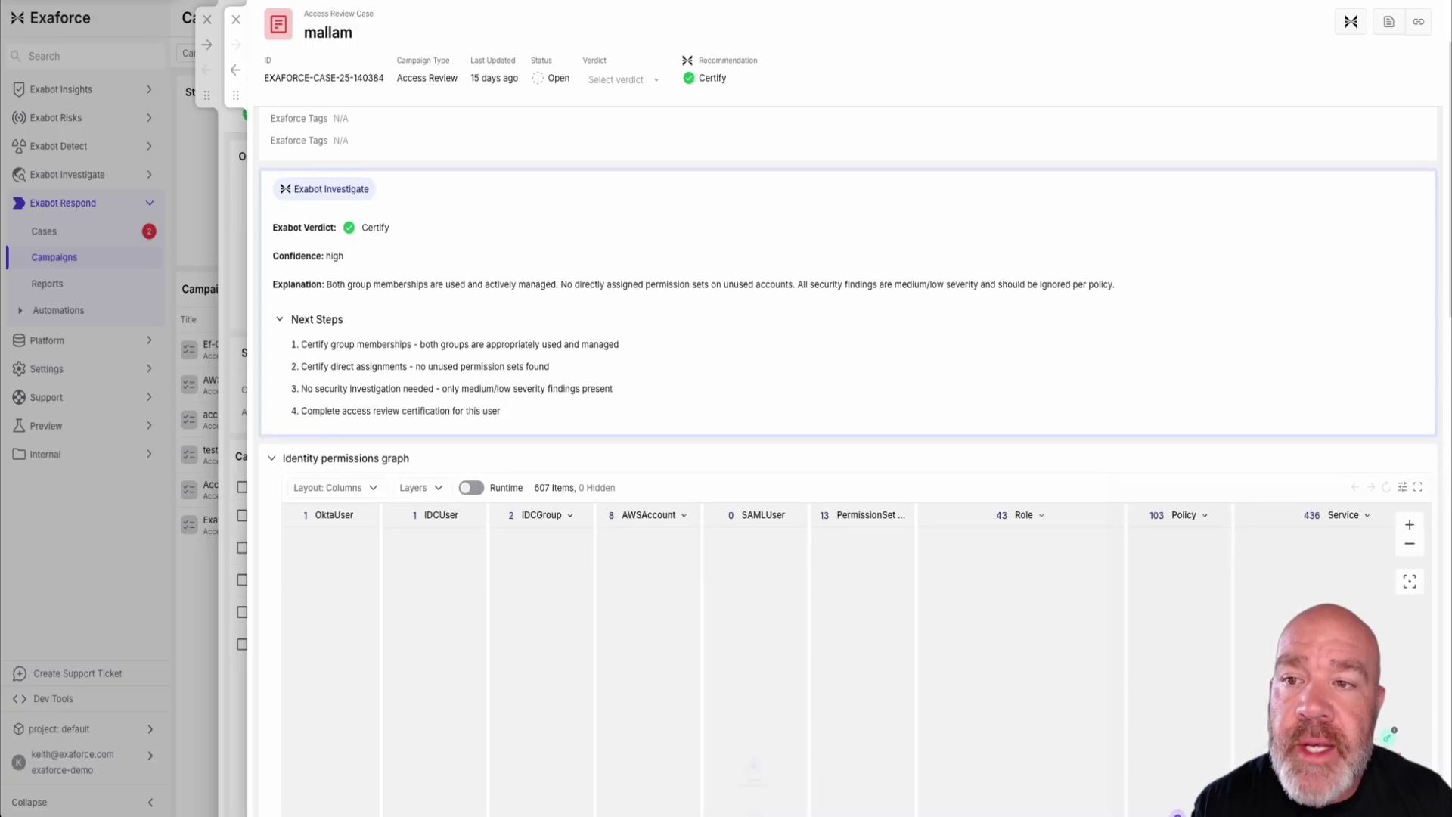
{"action": "scroll", "coordinate": [849, 454], "scroll_direction": "down", "scroll_amount": 4}
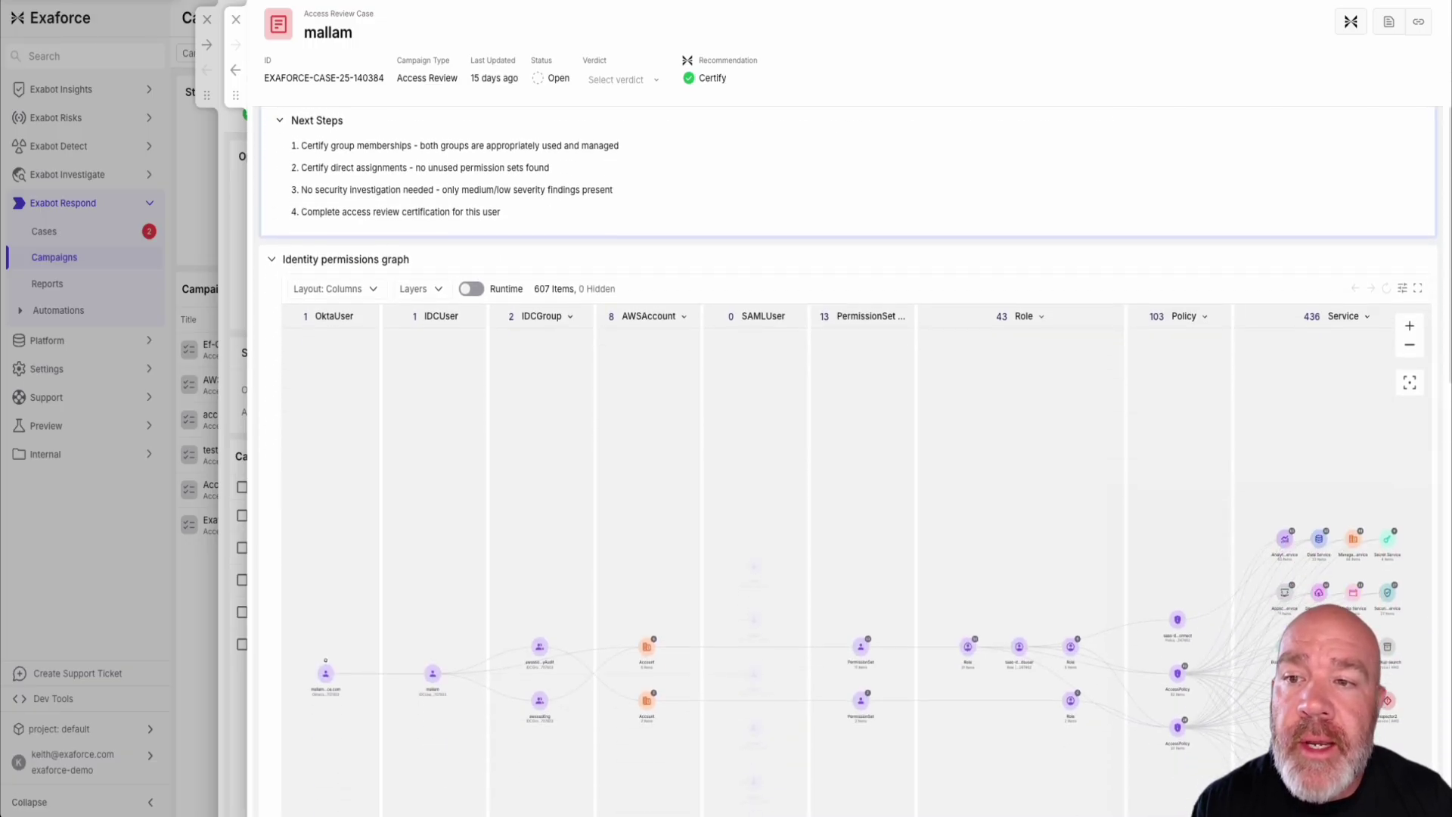
{"action": "scroll", "coordinate": [849, 454], "scroll_direction": "down", "scroll_amount": 2}
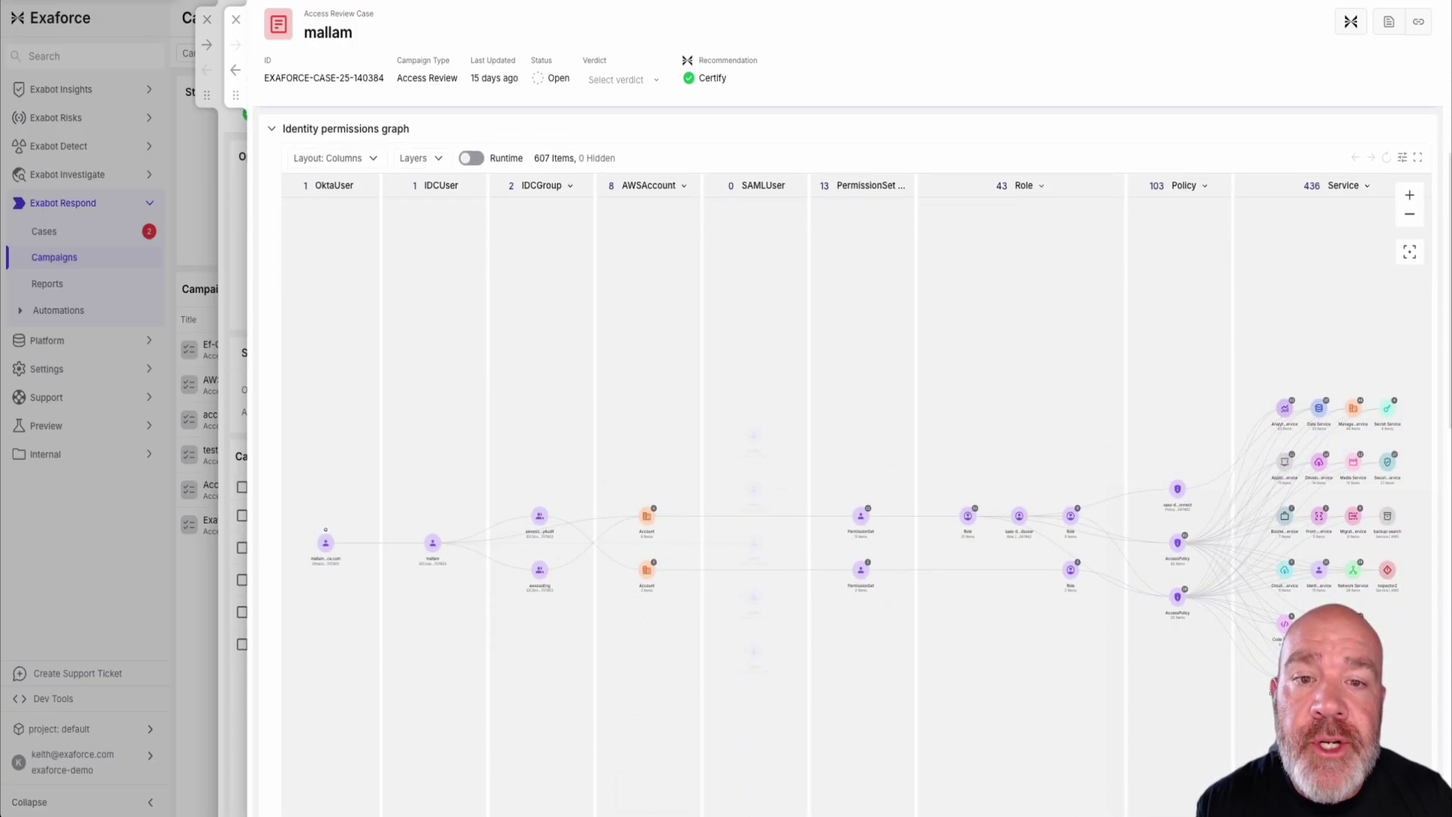
{"action": "scroll", "coordinate": [849, 454], "scroll_direction": "down", "scroll_amount": 1}
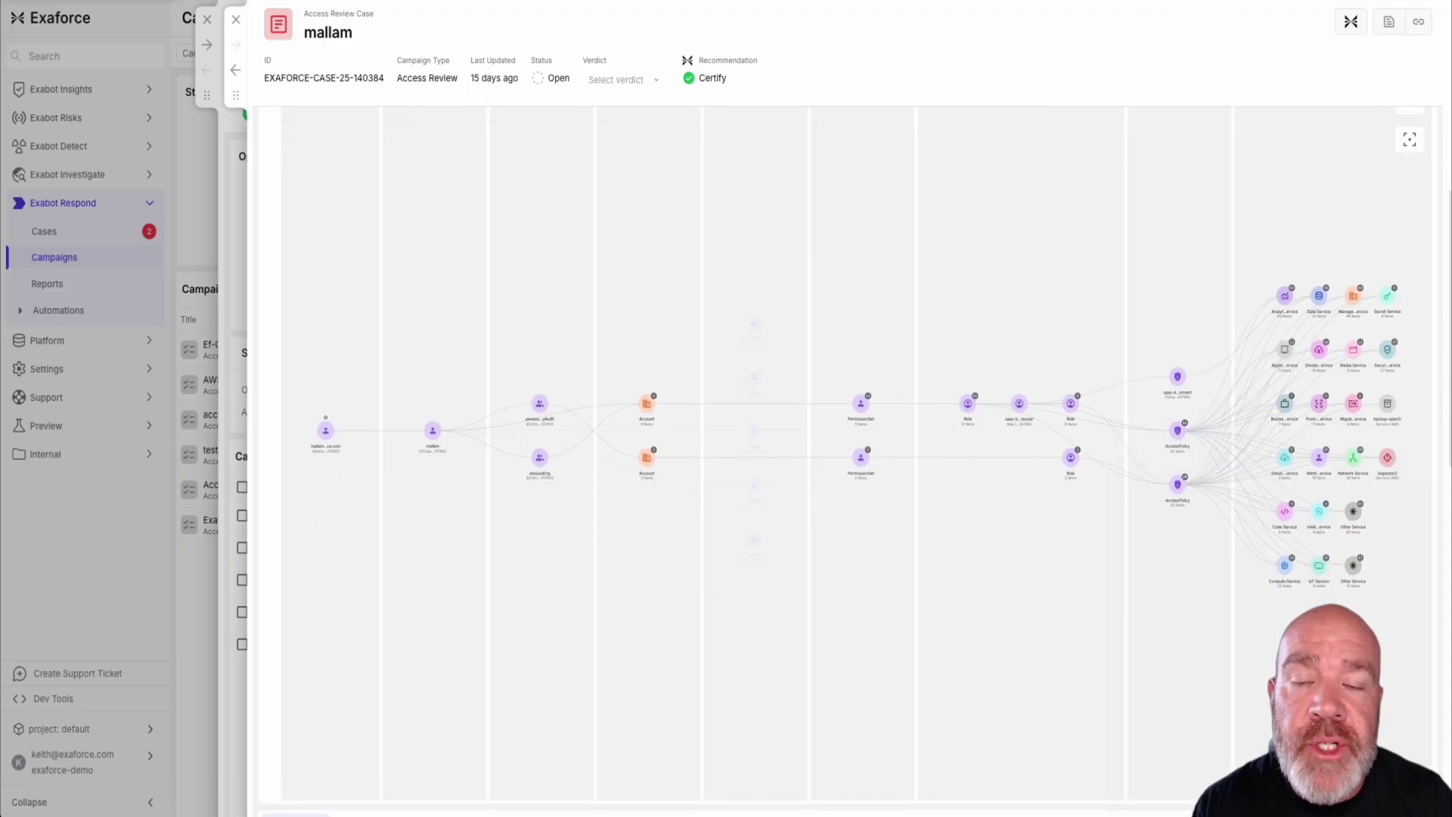
- Review the case's group memberships, directly assigned permission sets and security findings, and close the case
{"action": "scroll", "coordinate": [849, 454], "scroll_direction": "down", "scroll_amount": 7}
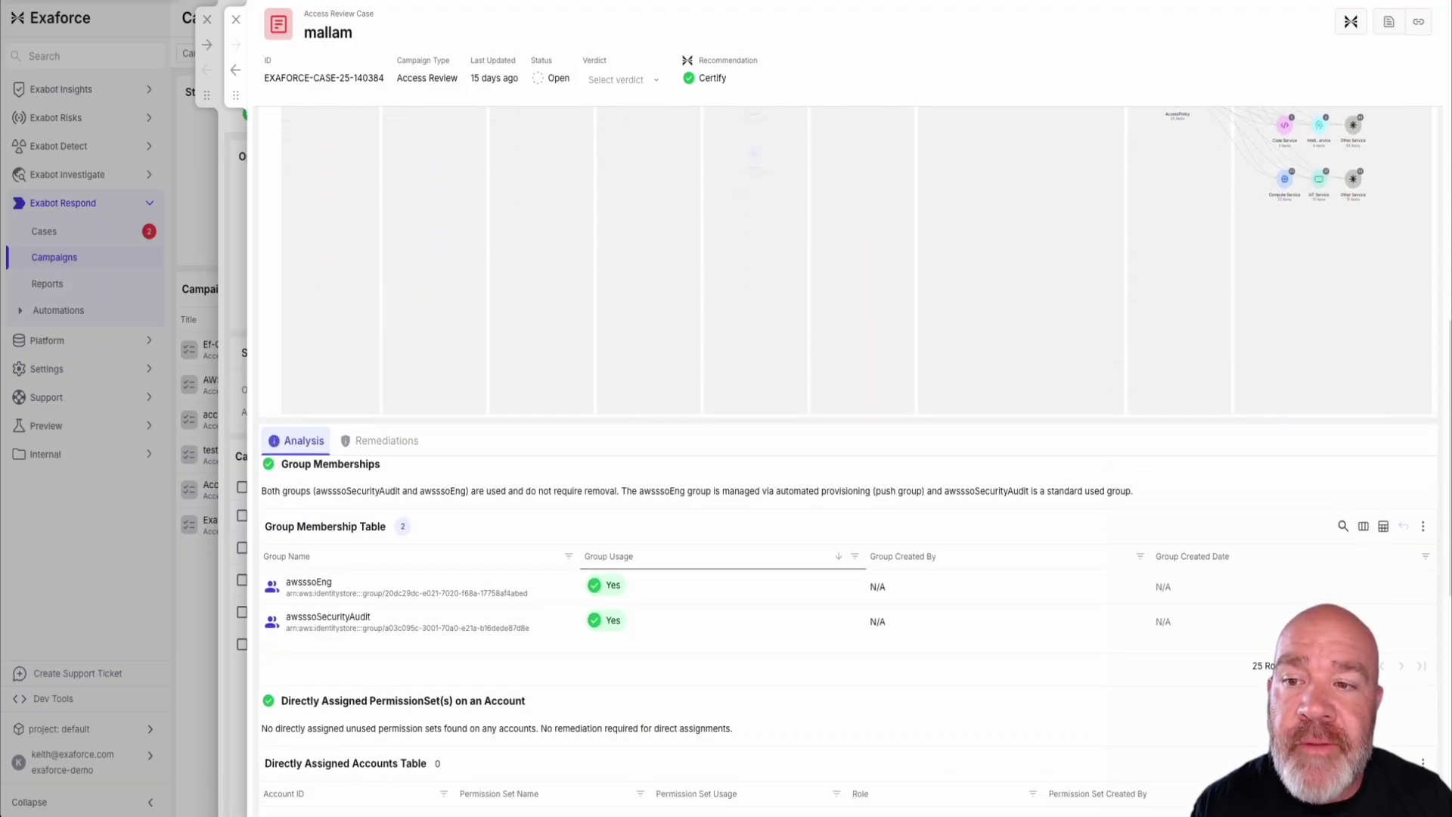
{"action": "scroll", "coordinate": [849, 454], "scroll_direction": "down", "scroll_amount": 1}
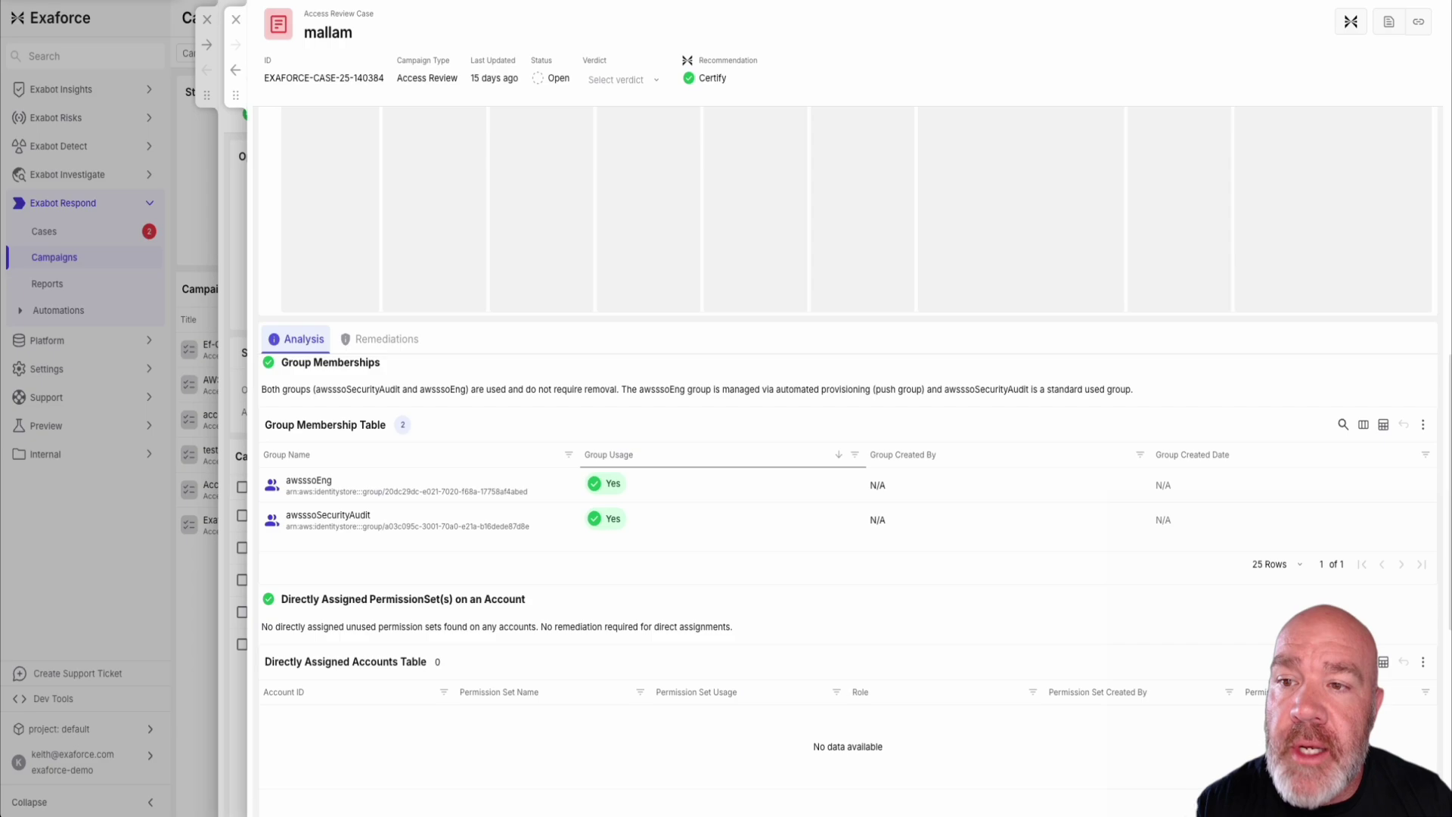
{"action": "scroll", "coordinate": [849, 454], "scroll_direction": "down", "scroll_amount": 1}
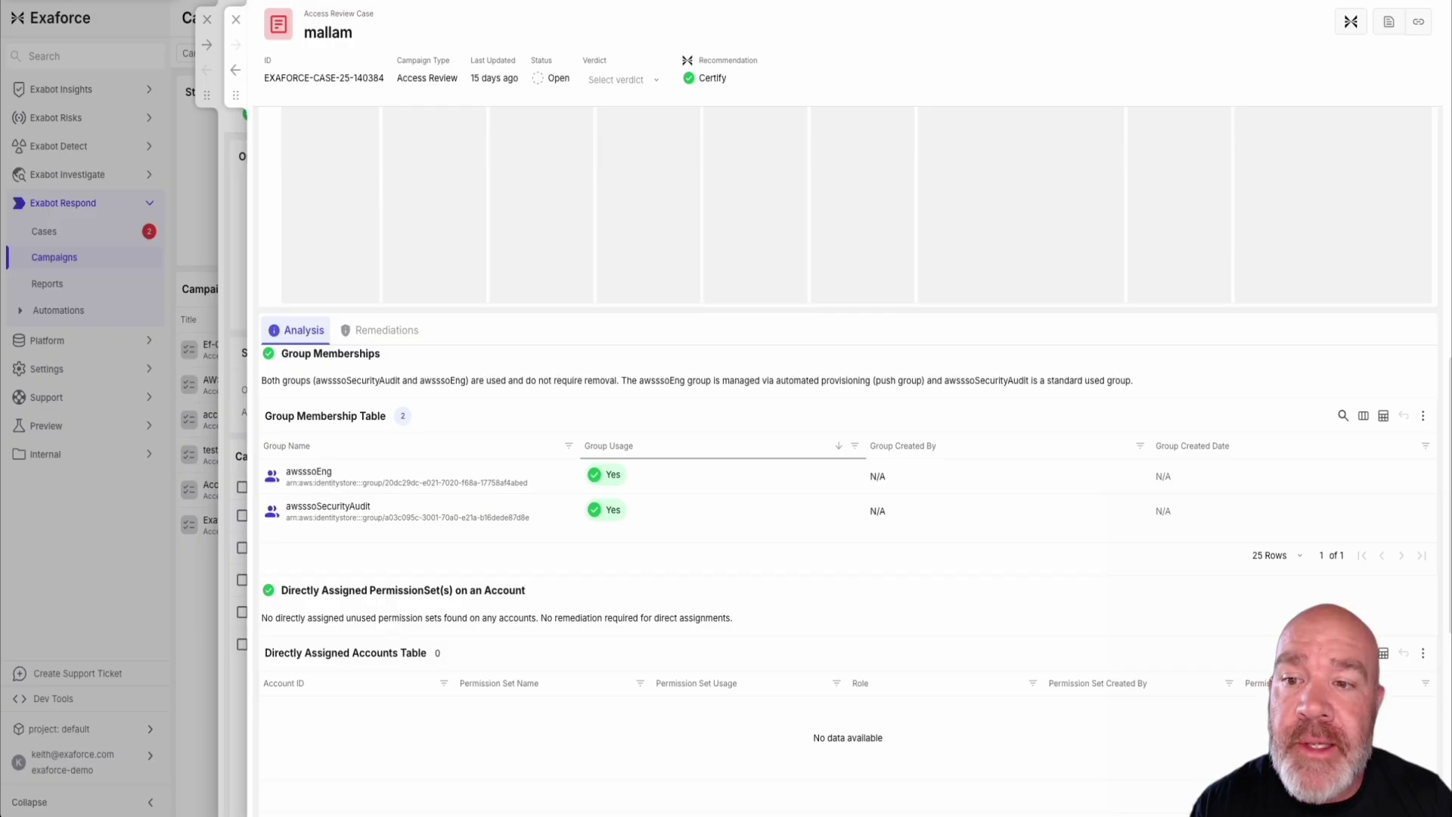
{"action": "scroll", "coordinate": [849, 454], "scroll_direction": "down", "scroll_amount": 5}
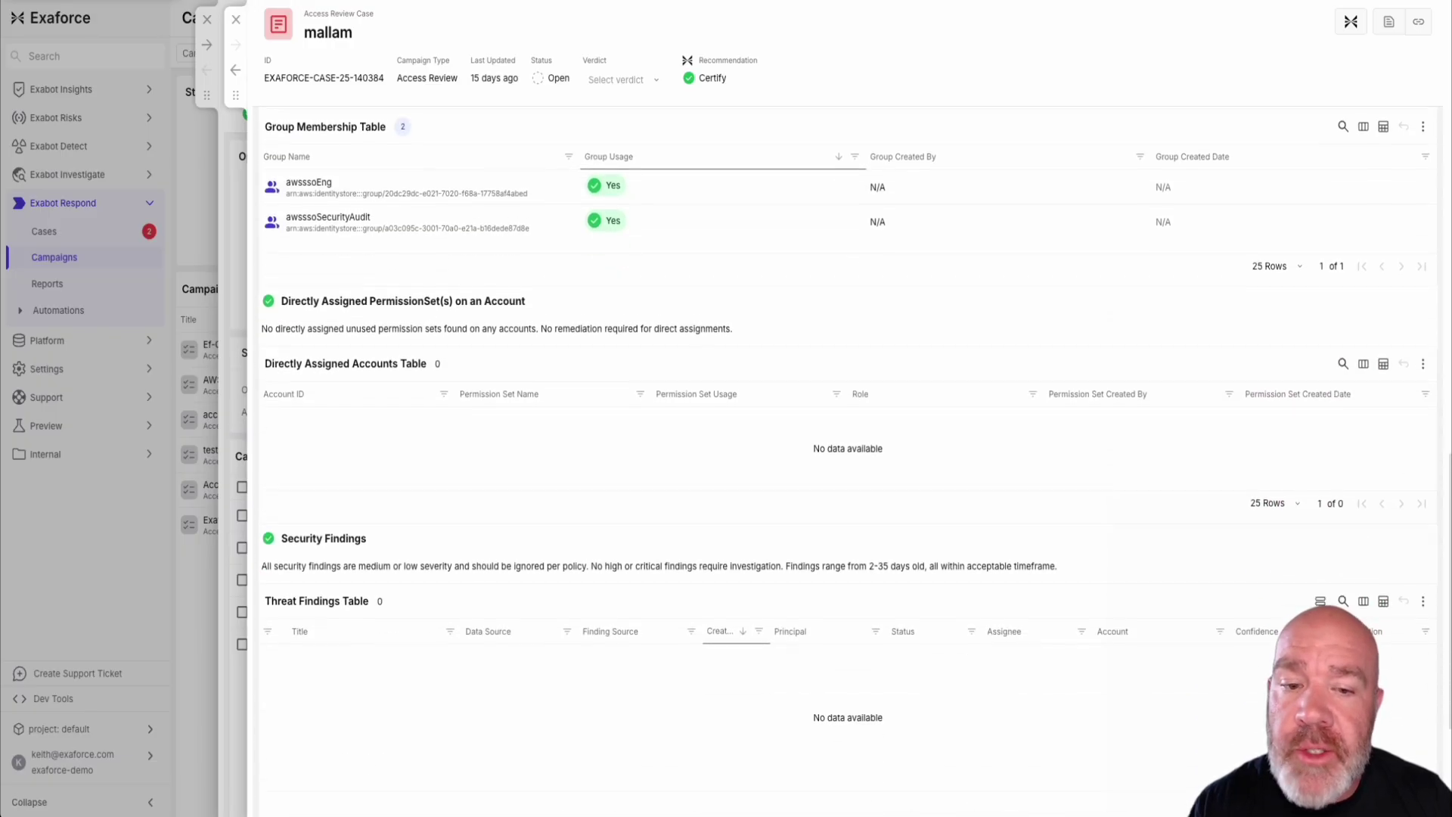
{"action": "scroll", "coordinate": [849, 454], "scroll_direction": "down", "scroll_amount": 1}
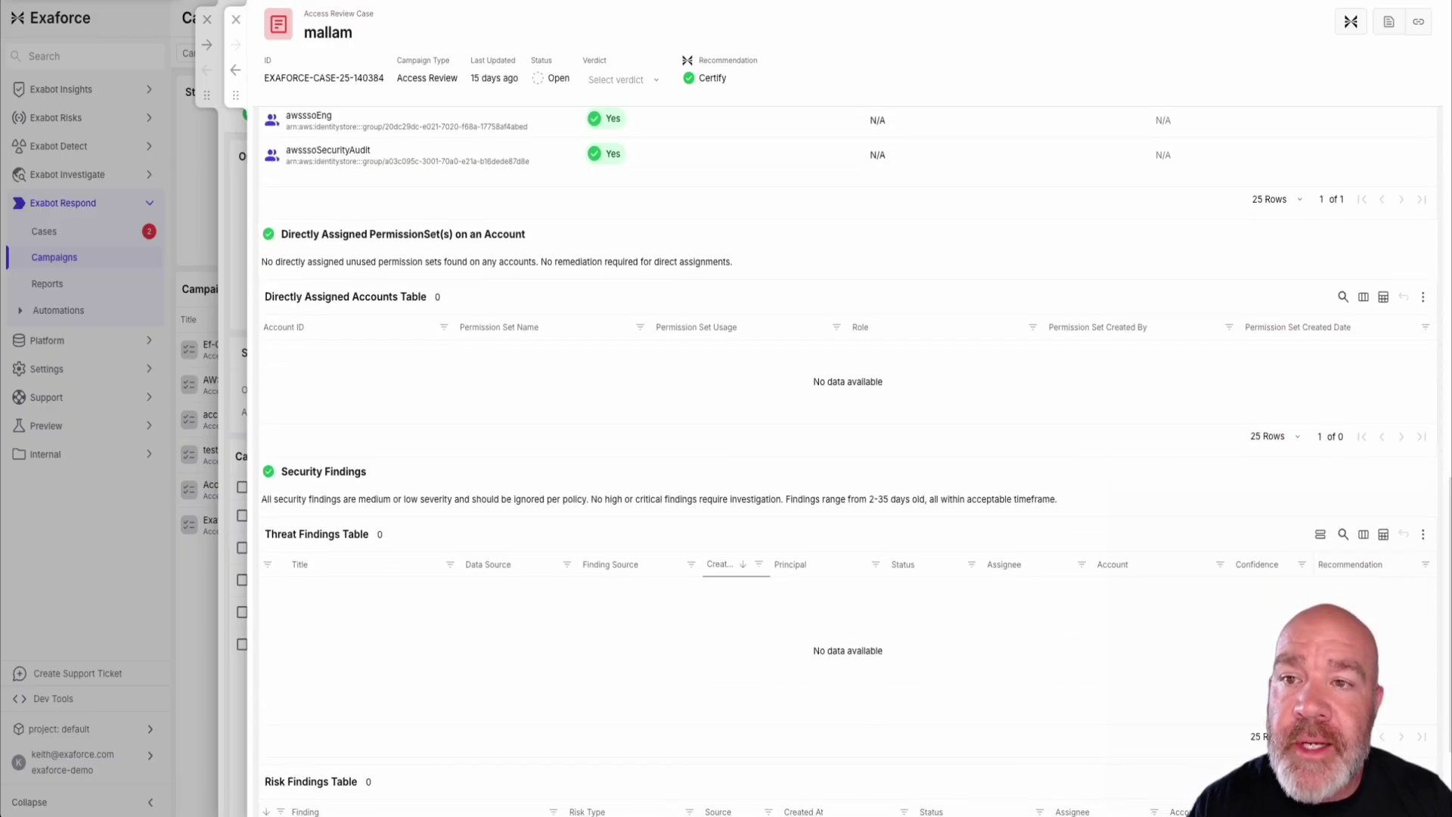
{"action": "scroll", "coordinate": [848, 454], "scroll_direction": "down", "scroll_amount": 3}
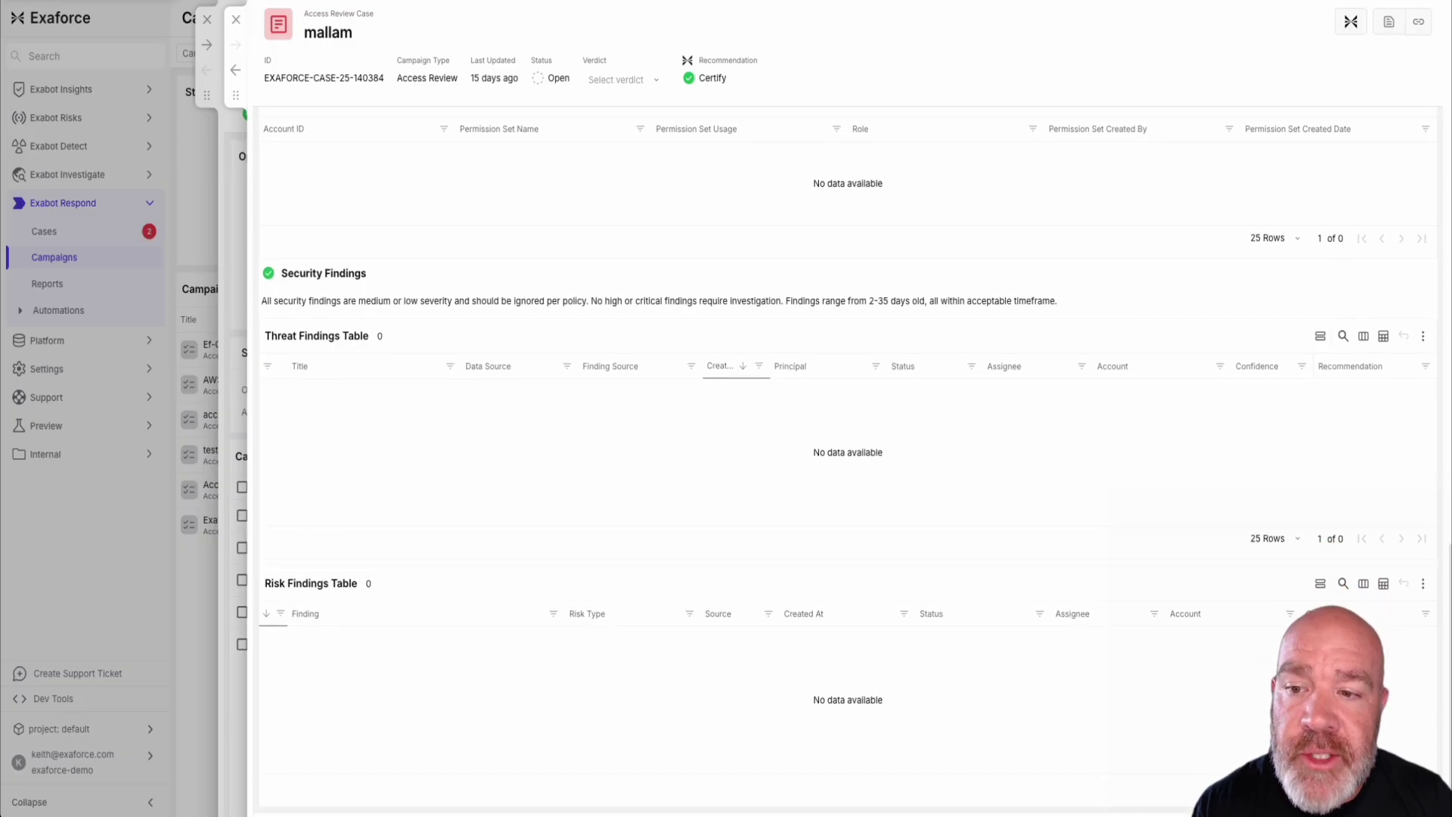
{"action": "scroll", "coordinate": [849, 454], "scroll_direction": "up", "scroll_amount": 15}
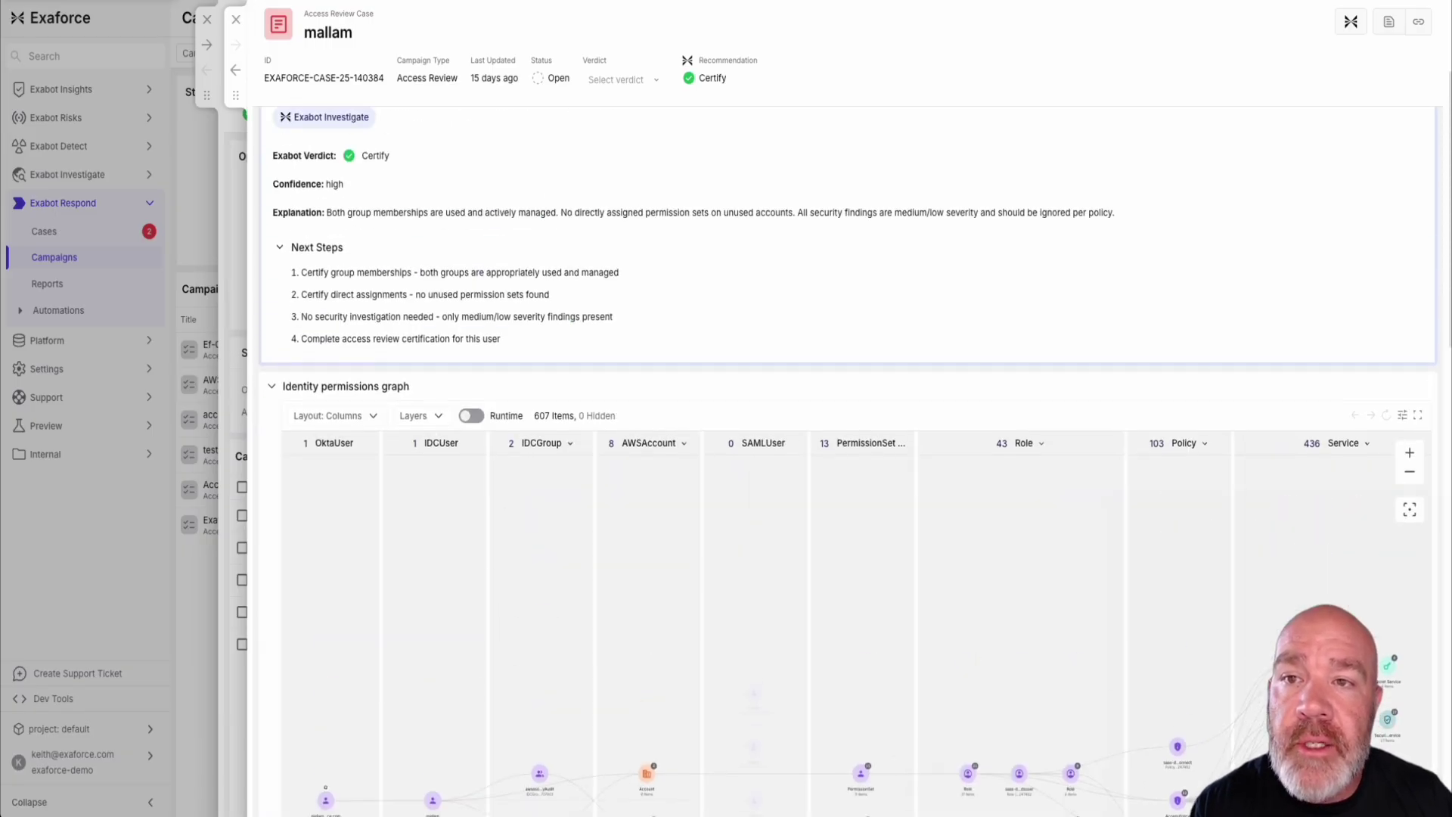
{"action": "scroll", "coordinate": [849, 454], "scroll_direction": "up", "scroll_amount": 1}
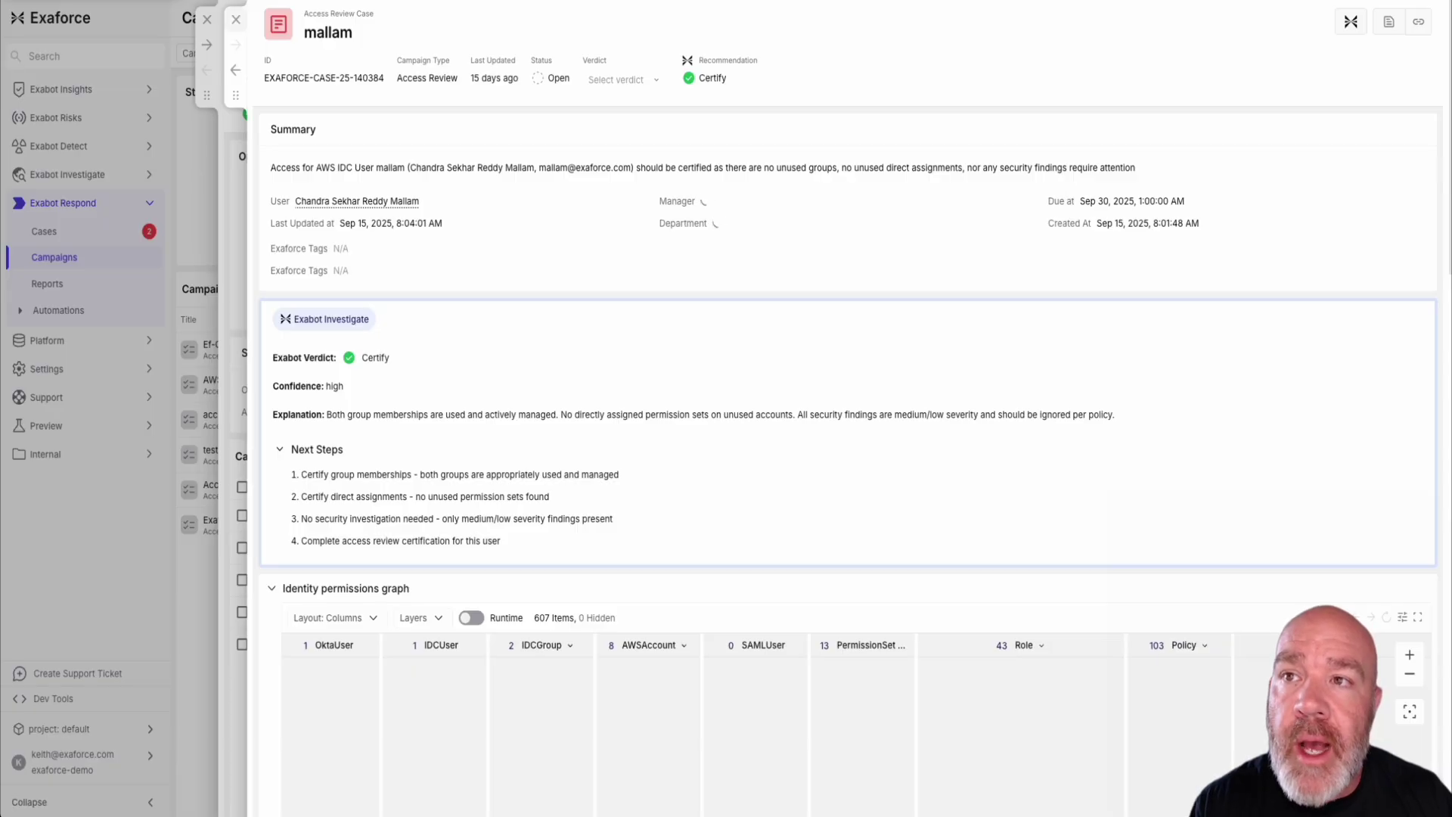
{"action": "left_click", "coordinate": [236, 19]}
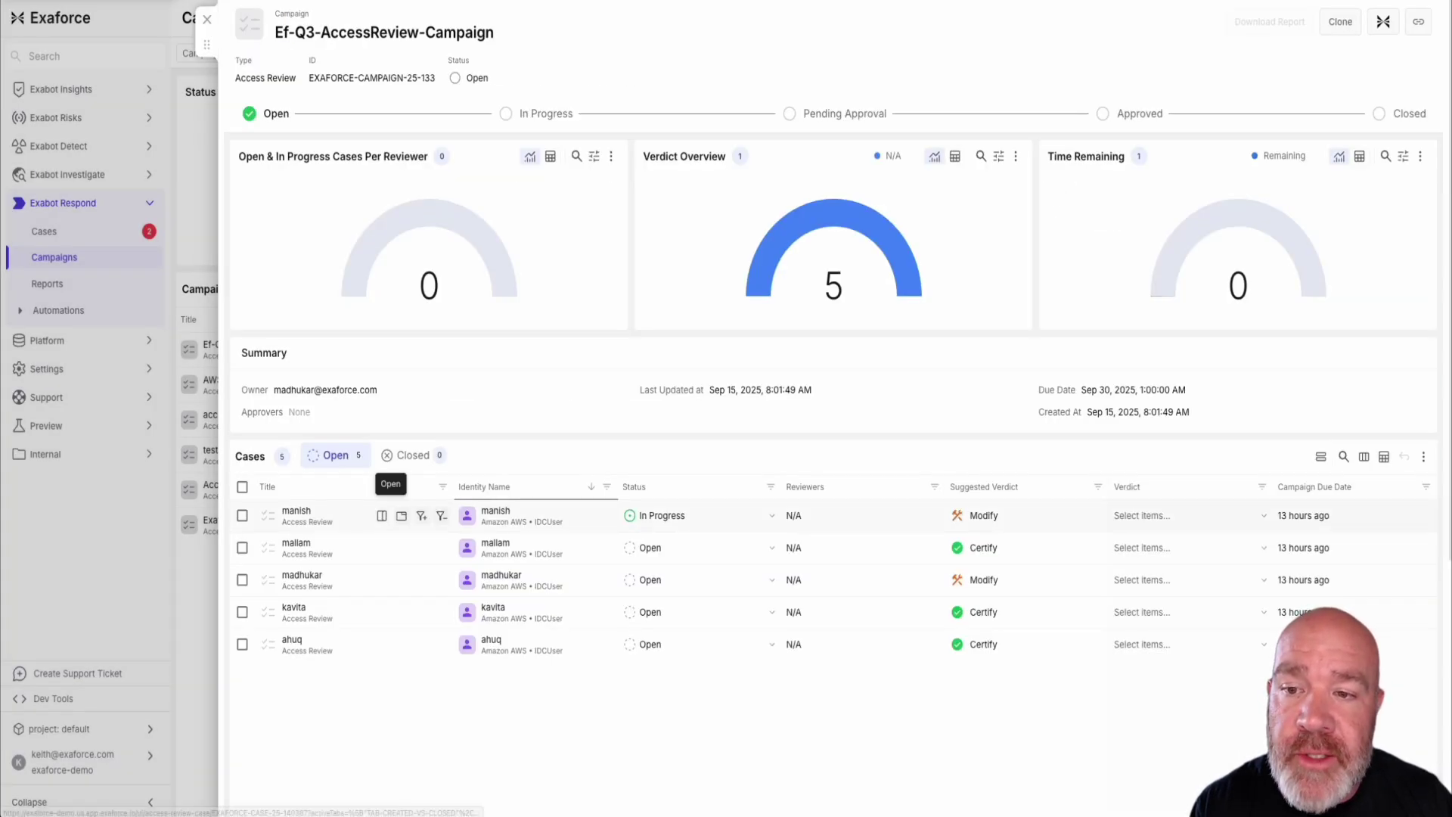
- Open the first access review case in the campaign and examine its Exabot verdict, explanation, next steps and identity permissions graph
{"action": "left_click", "coordinate": [382, 515]}
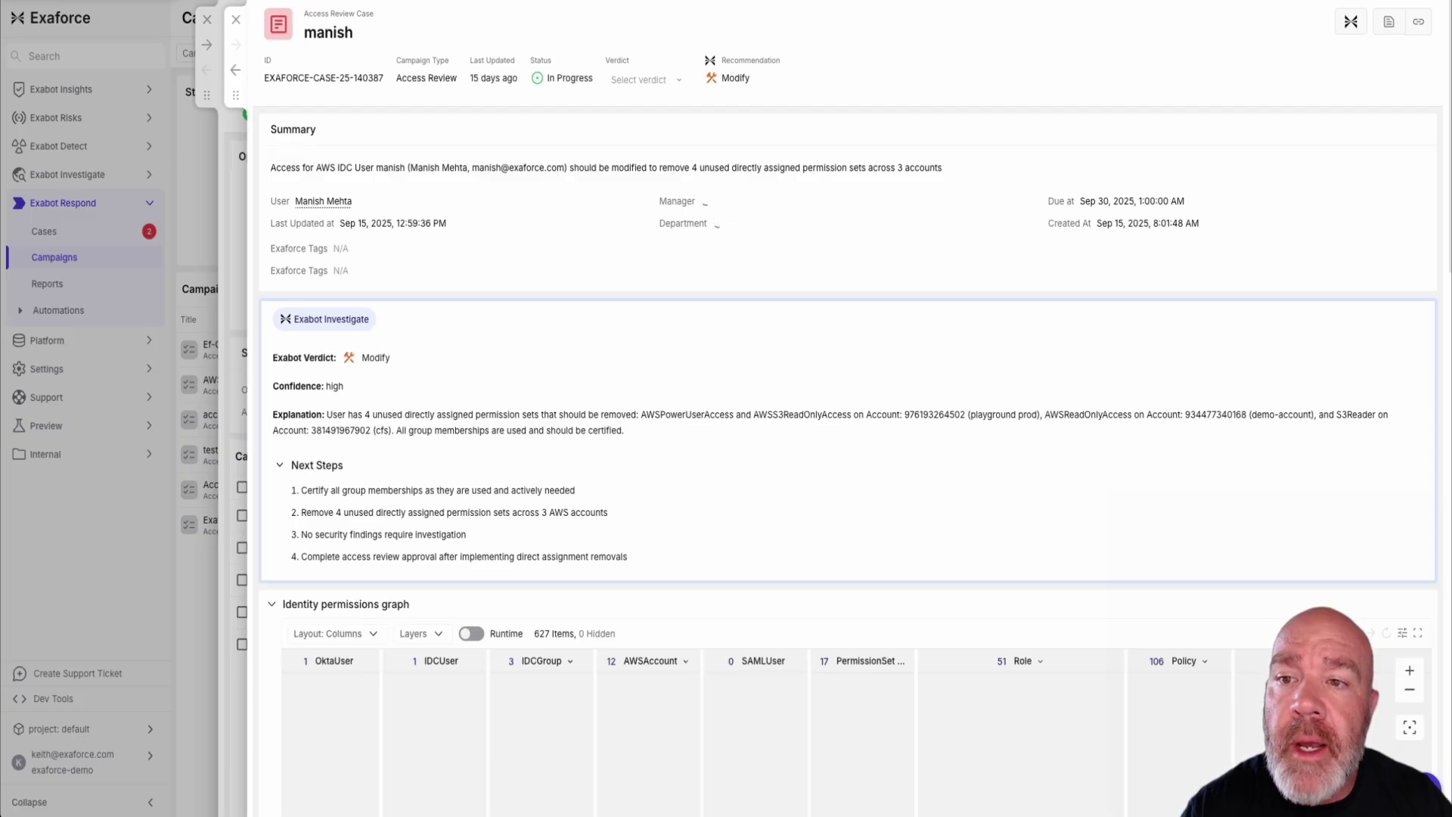
{"action": "scroll", "coordinate": [848, 387], "scroll_direction": "down", "scroll_amount": 1}
{"action": "double_click", "coordinate": [376, 292]}
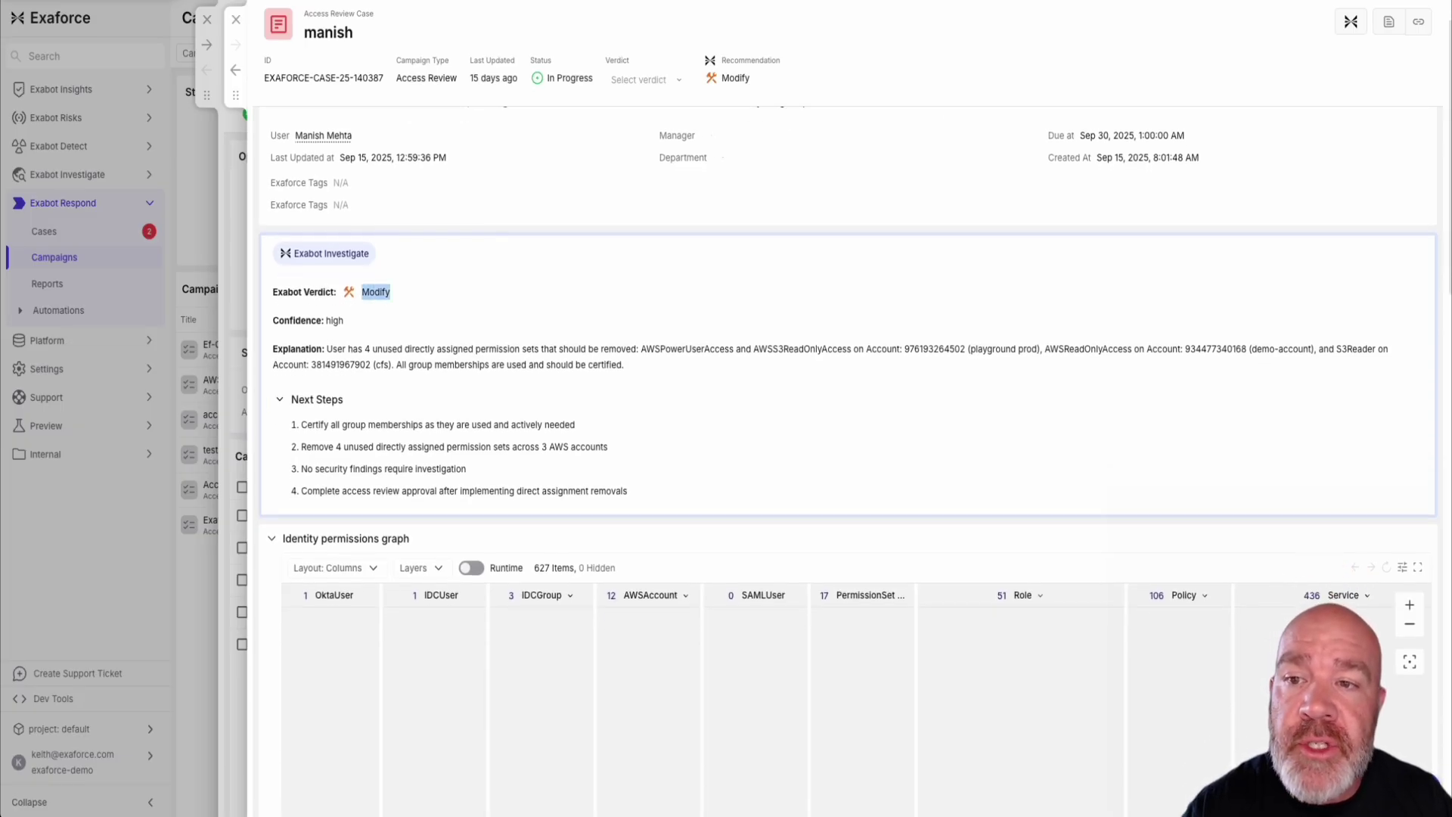
{"action": "scroll", "coordinate": [848, 377], "scroll_direction": "down", "scroll_amount": 1}
{"action": "scroll", "coordinate": [849, 377], "scroll_direction": "down", "scroll_amount": 1}
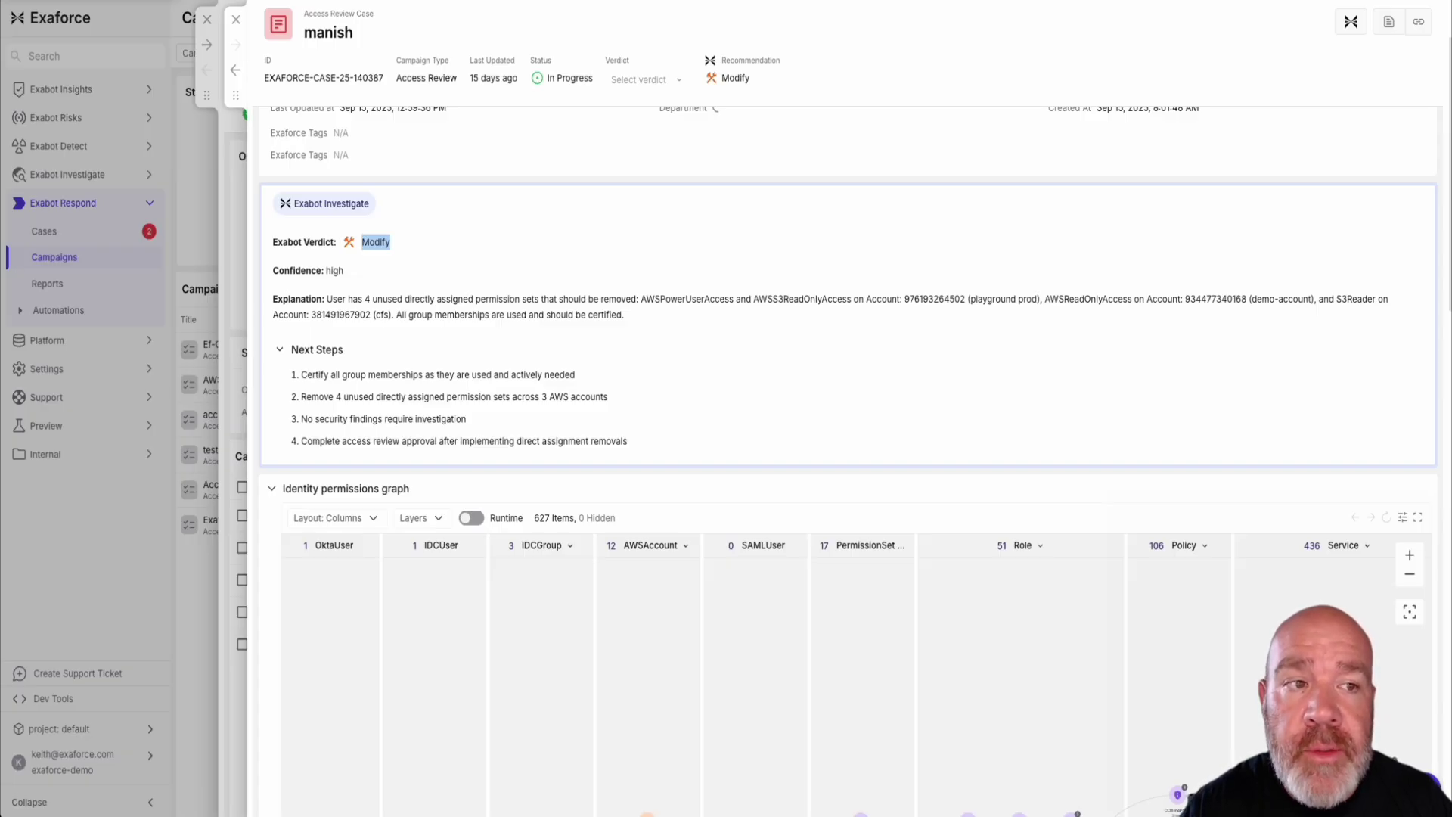
{"action": "scroll", "coordinate": [849, 461], "scroll_direction": "down", "scroll_amount": 2}
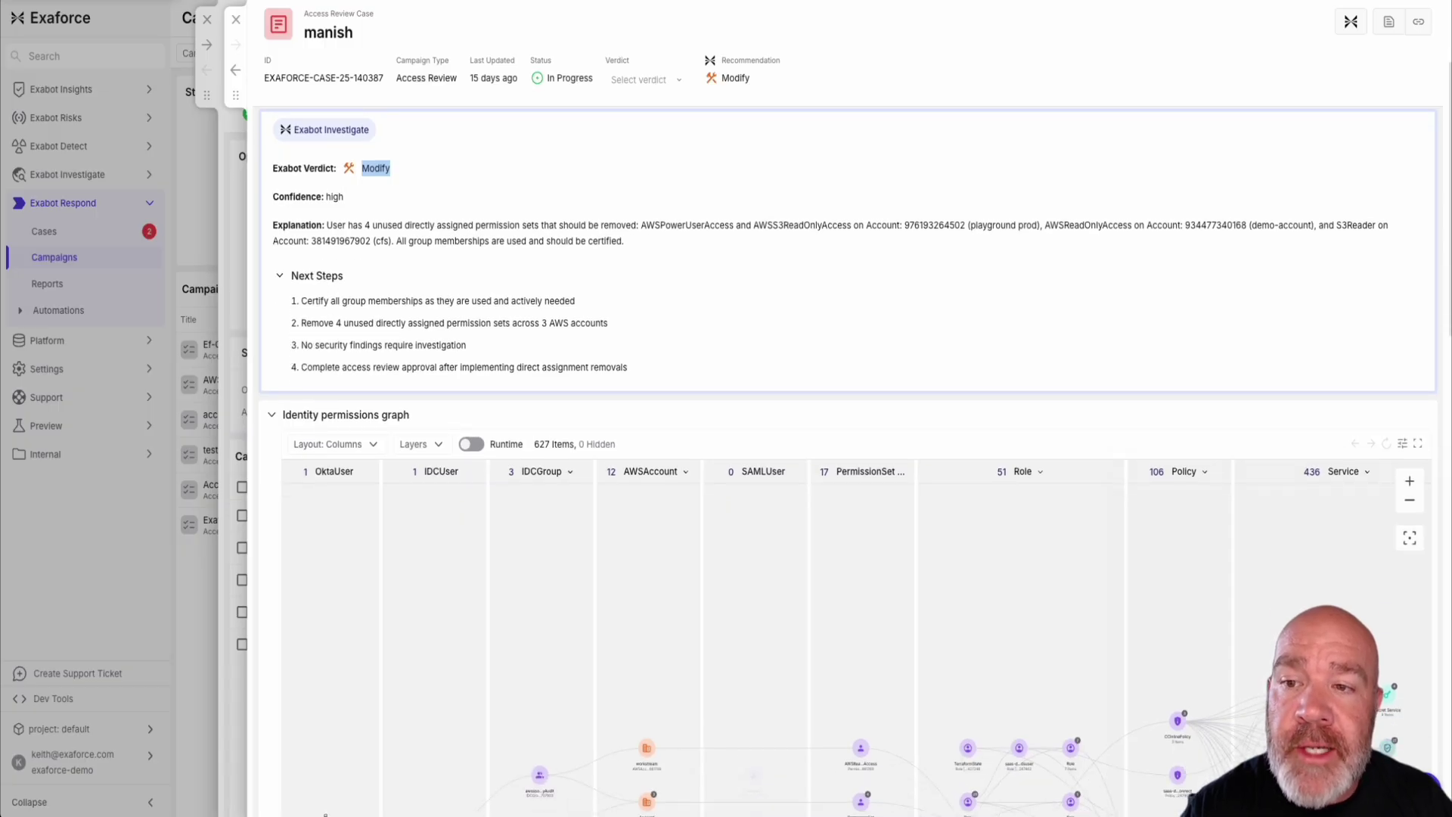
{"action": "scroll", "coordinate": [849, 461], "scroll_direction": "down", "scroll_amount": 3}
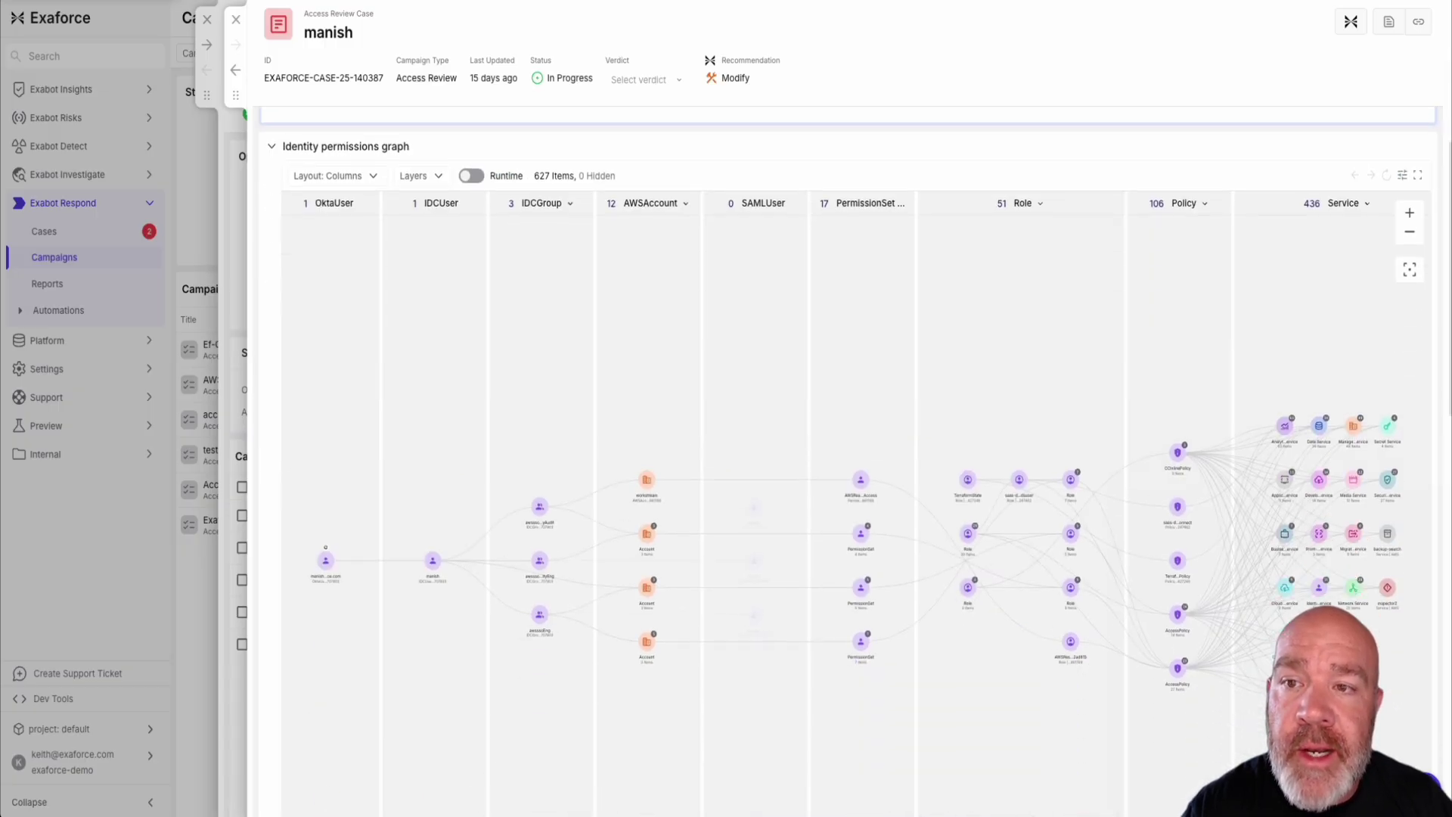
- Review the first case's group membership, directly assigned accounts and threat findings tables, and close the case
{"action": "scroll", "coordinate": [849, 461], "scroll_direction": "down", "scroll_amount": 6}
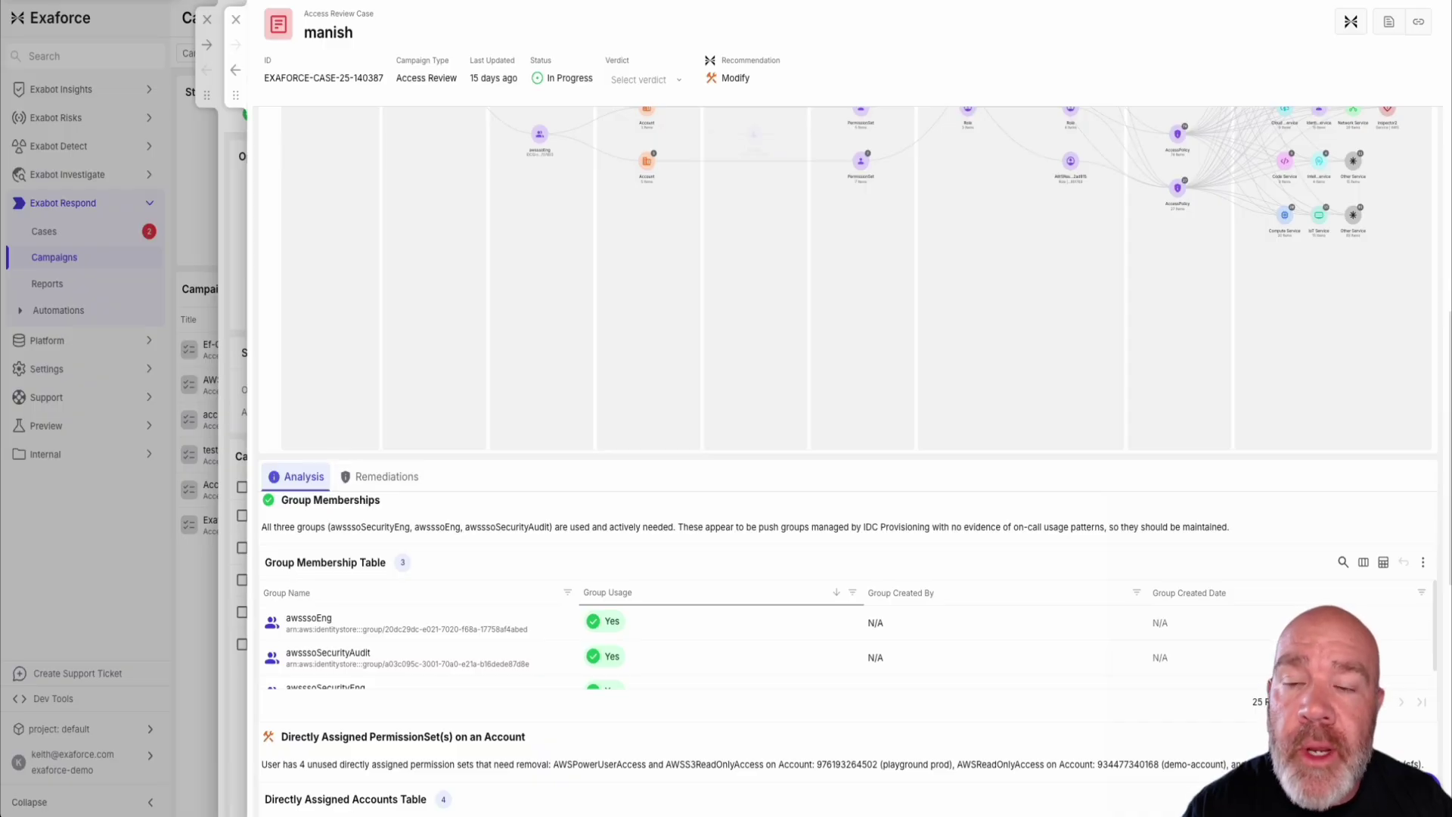
{"action": "scroll", "coordinate": [849, 461], "scroll_direction": "down", "scroll_amount": 2}
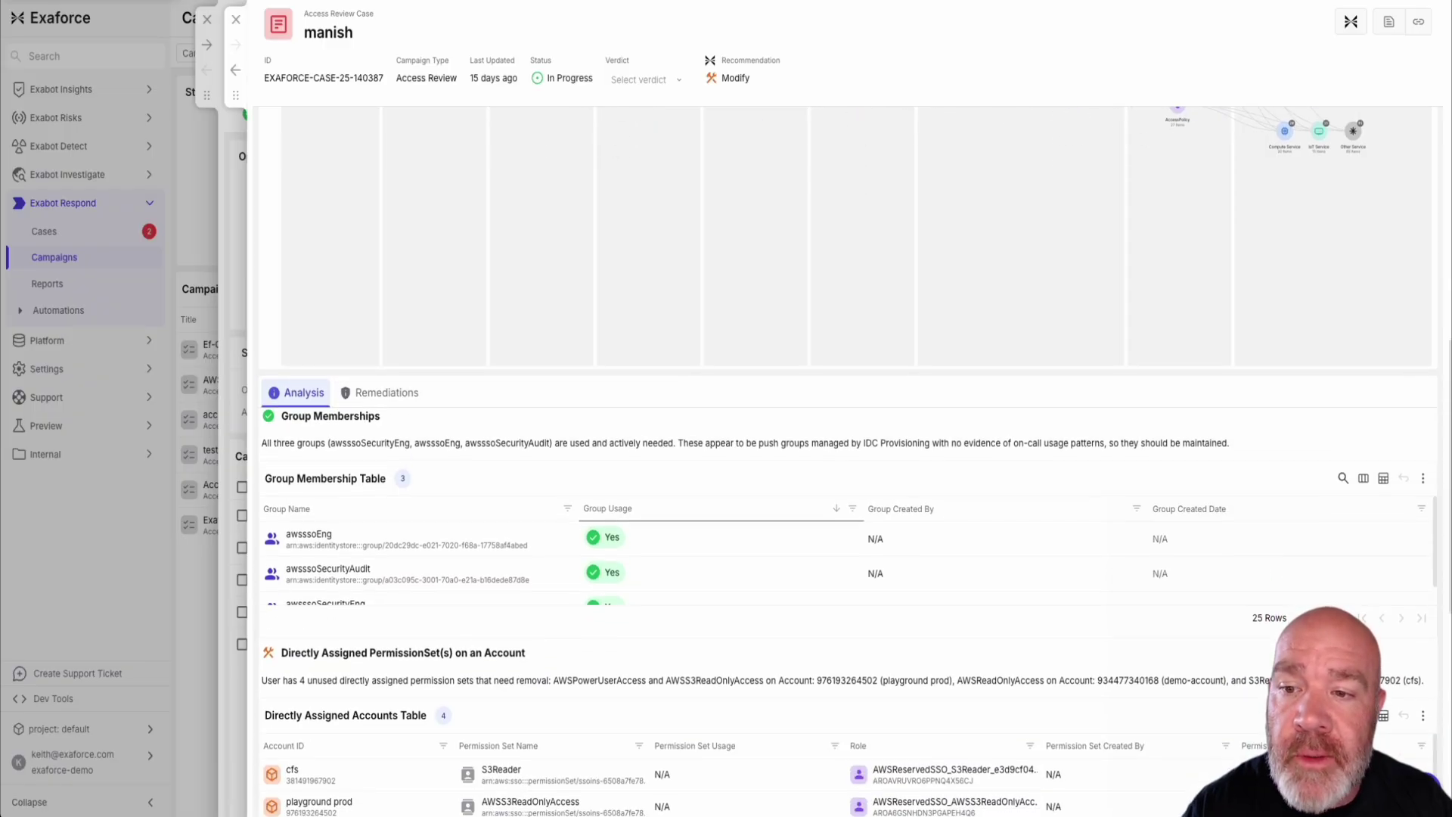
{"action": "scroll", "coordinate": [849, 461], "scroll_direction": "down", "scroll_amount": 3}
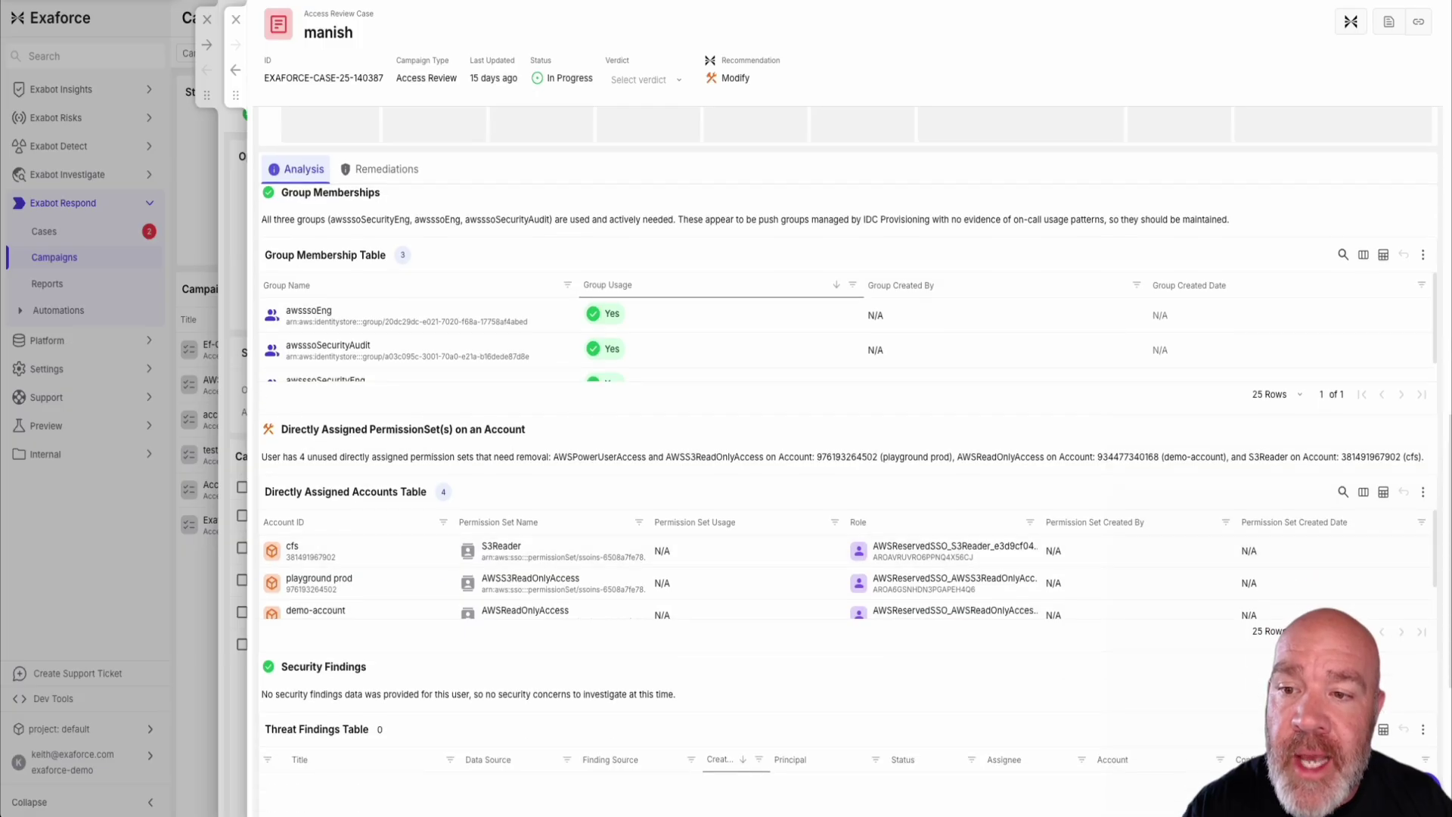
{"action": "scroll", "coordinate": [364, 569], "scroll_direction": "down", "scroll_amount": 1}
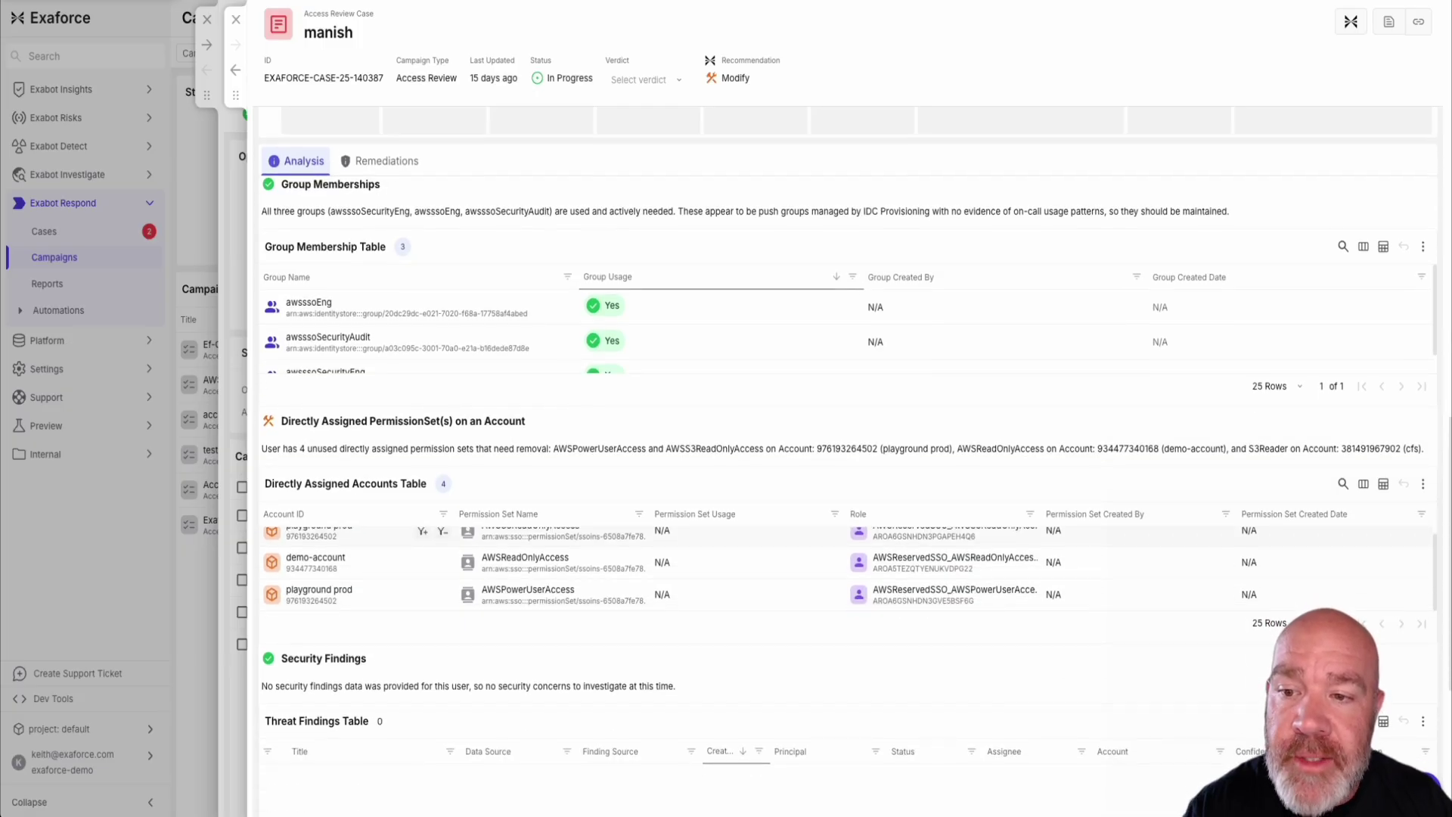
{"action": "scroll", "coordinate": [364, 568], "scroll_direction": "down", "scroll_amount": 5}
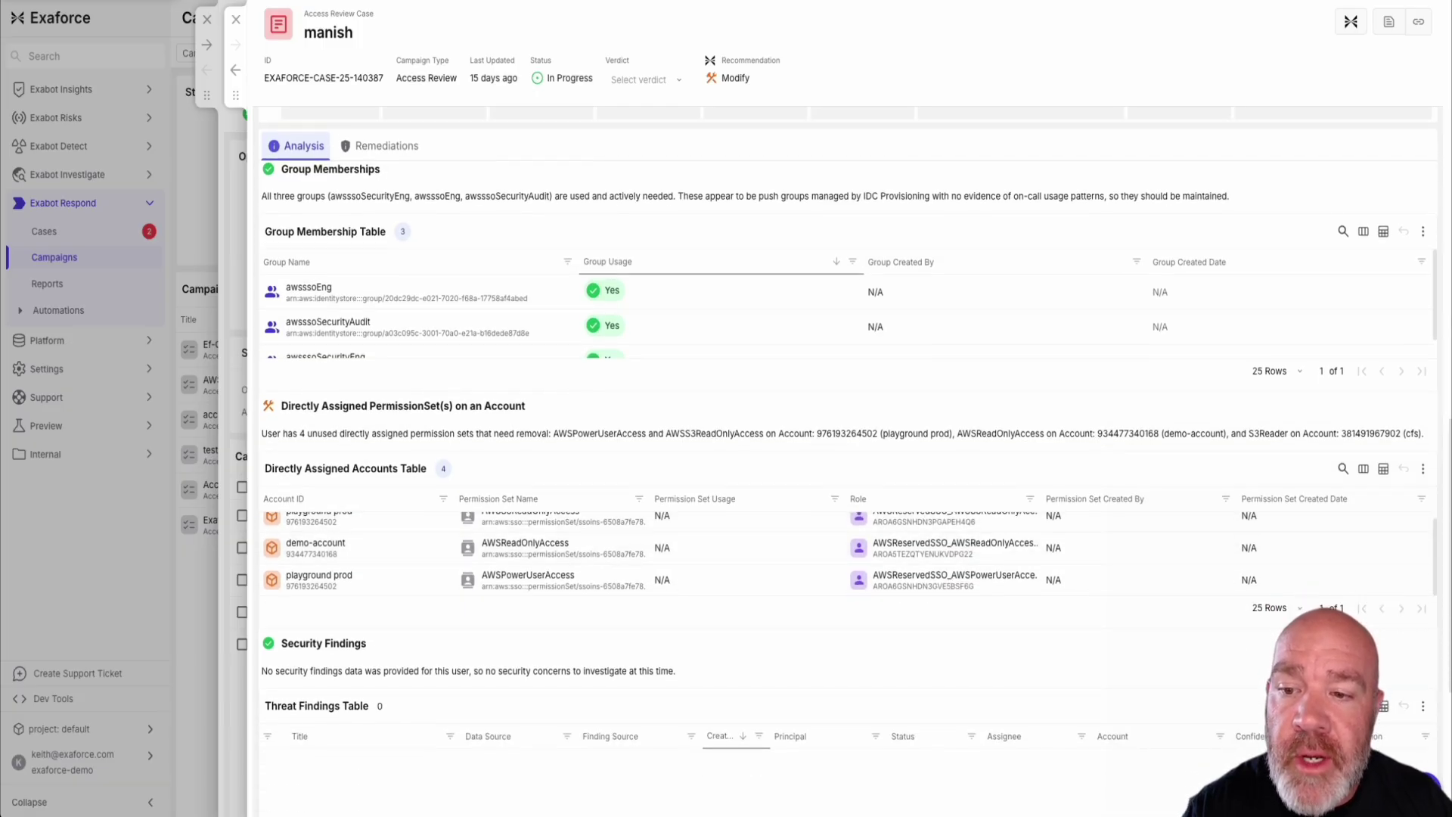
{"action": "scroll", "coordinate": [848, 459], "scroll_direction": "up", "scroll_amount": 6}
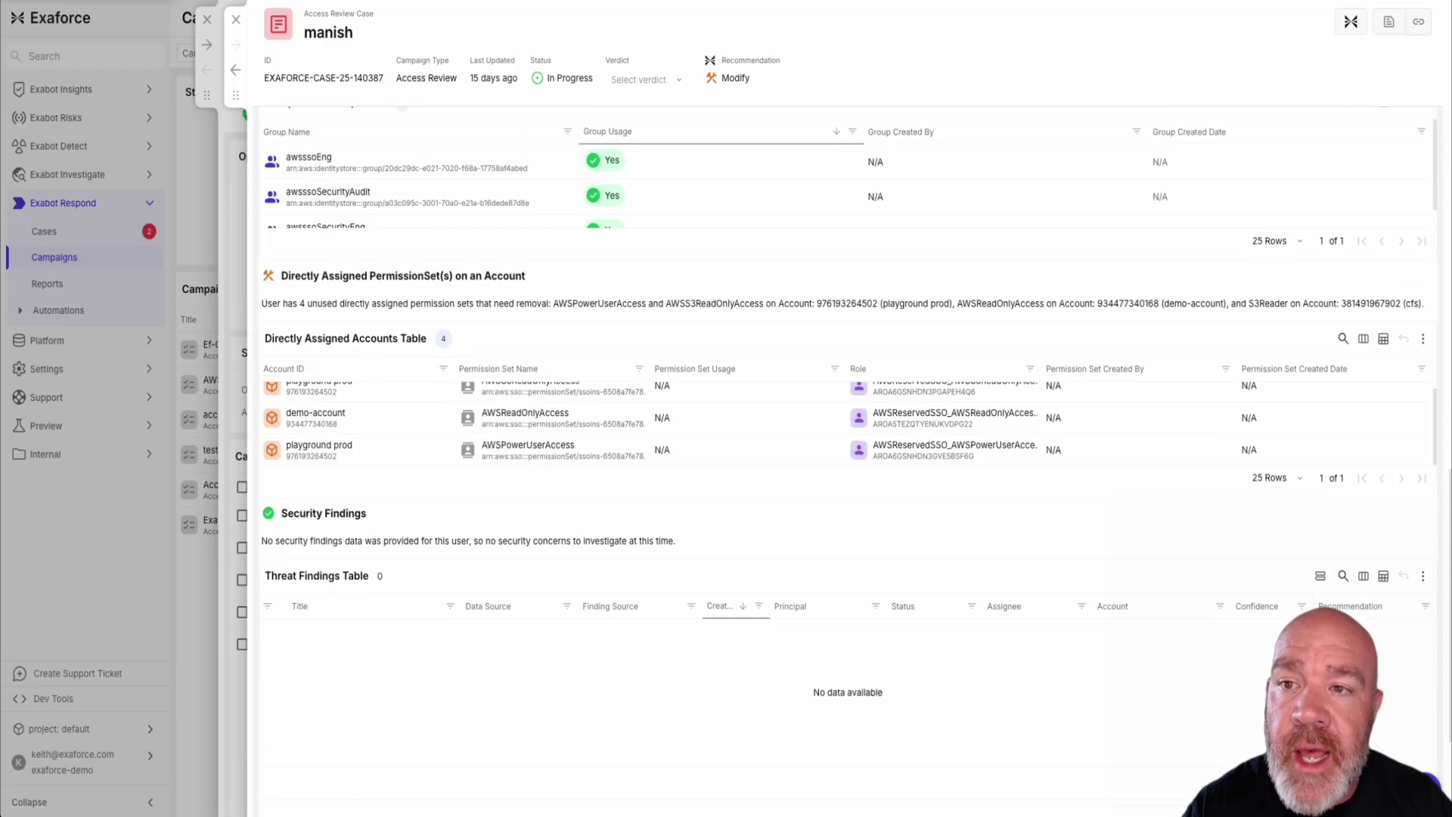
{"action": "scroll", "coordinate": [849, 459], "scroll_direction": "up", "scroll_amount": 1}
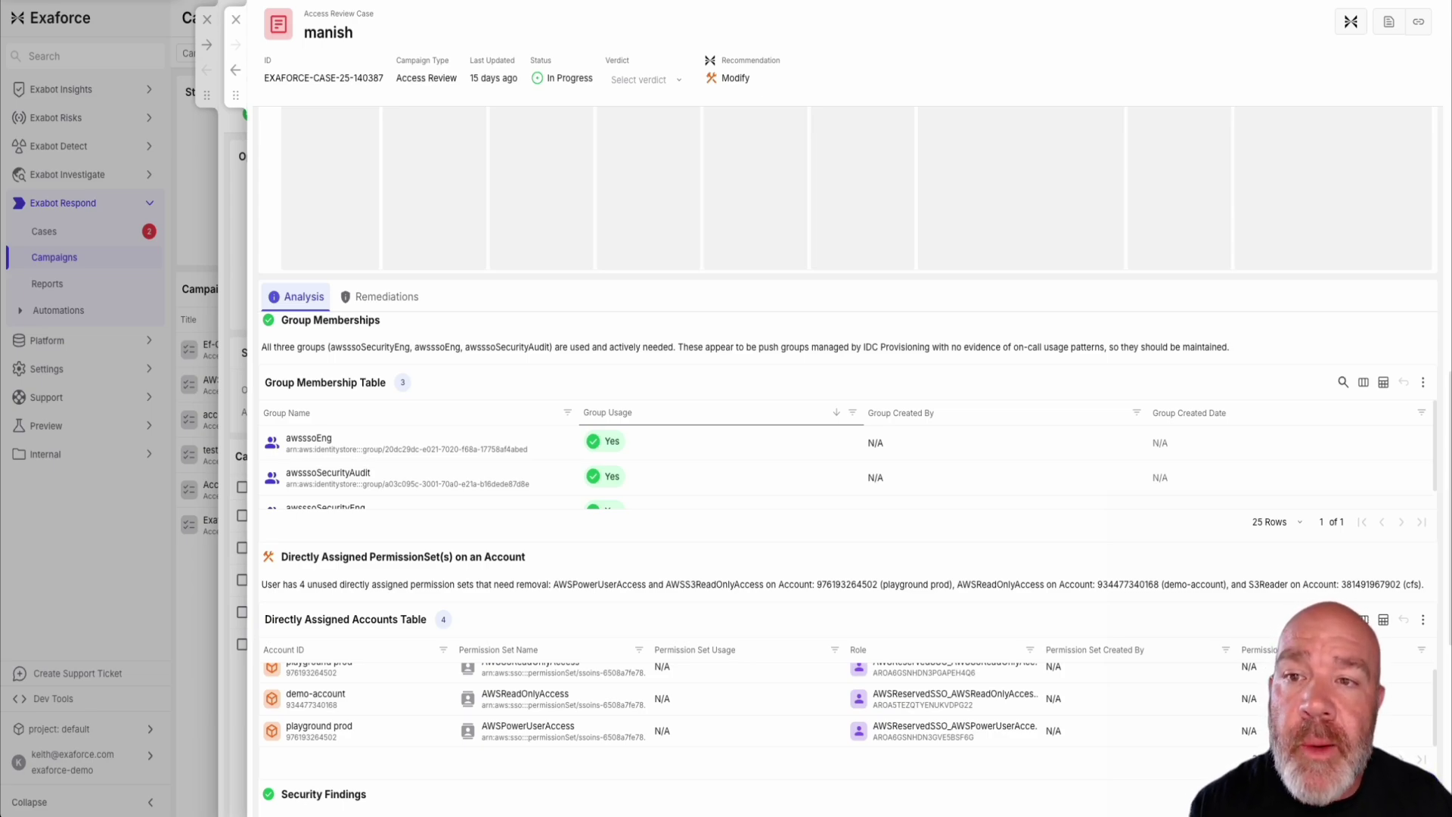
{"action": "left_click", "coordinate": [236, 19]}
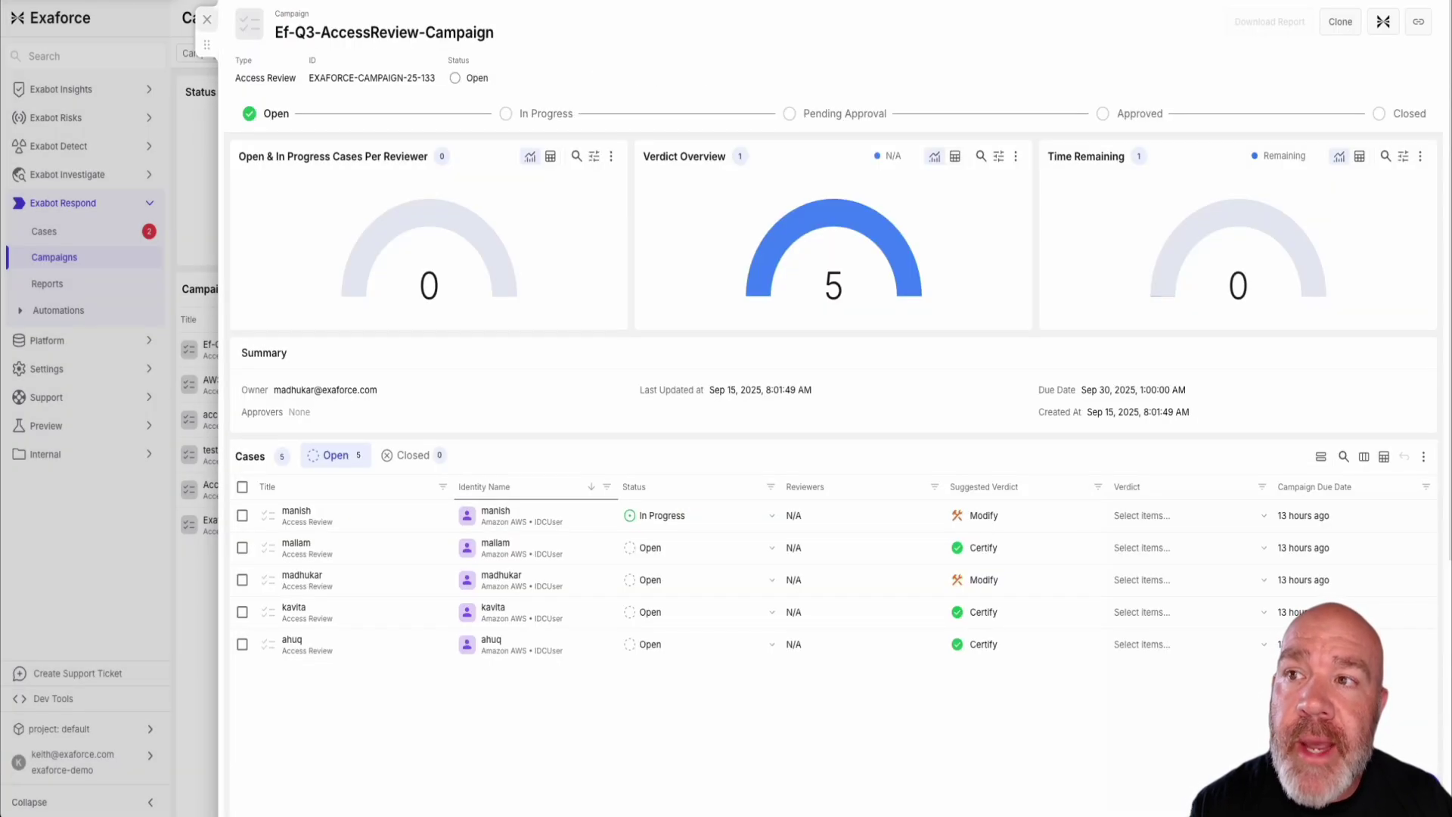
- Close the campaign and open the Access Reviews page for identities in Exabot Investigate
{"action": "left_click", "coordinate": [206, 19]}
{"action": "left_click", "coordinate": [67, 174]}
{"action": "left_click", "coordinate": [51, 205]}
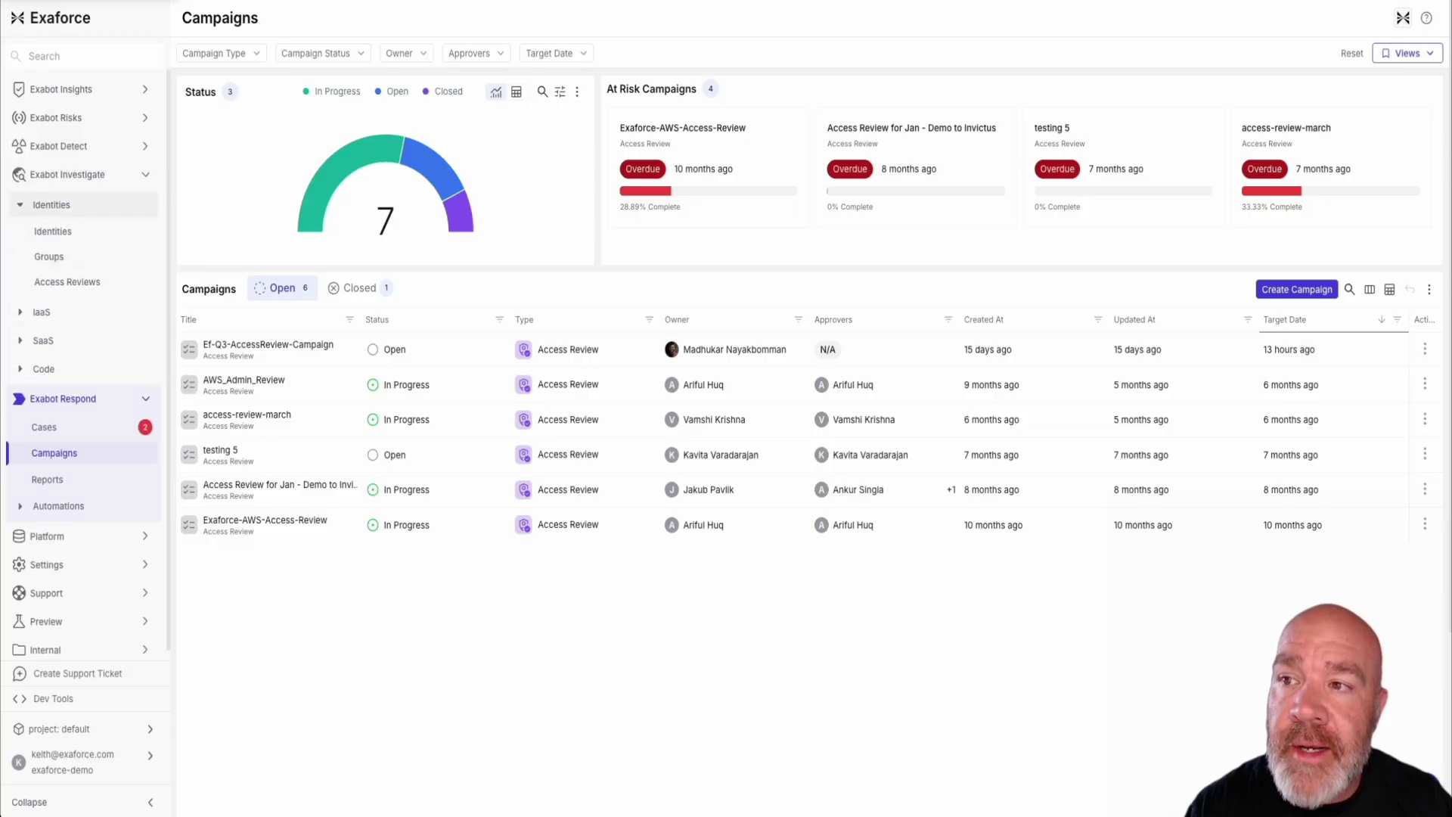
{"action": "left_click", "coordinate": [67, 282]}
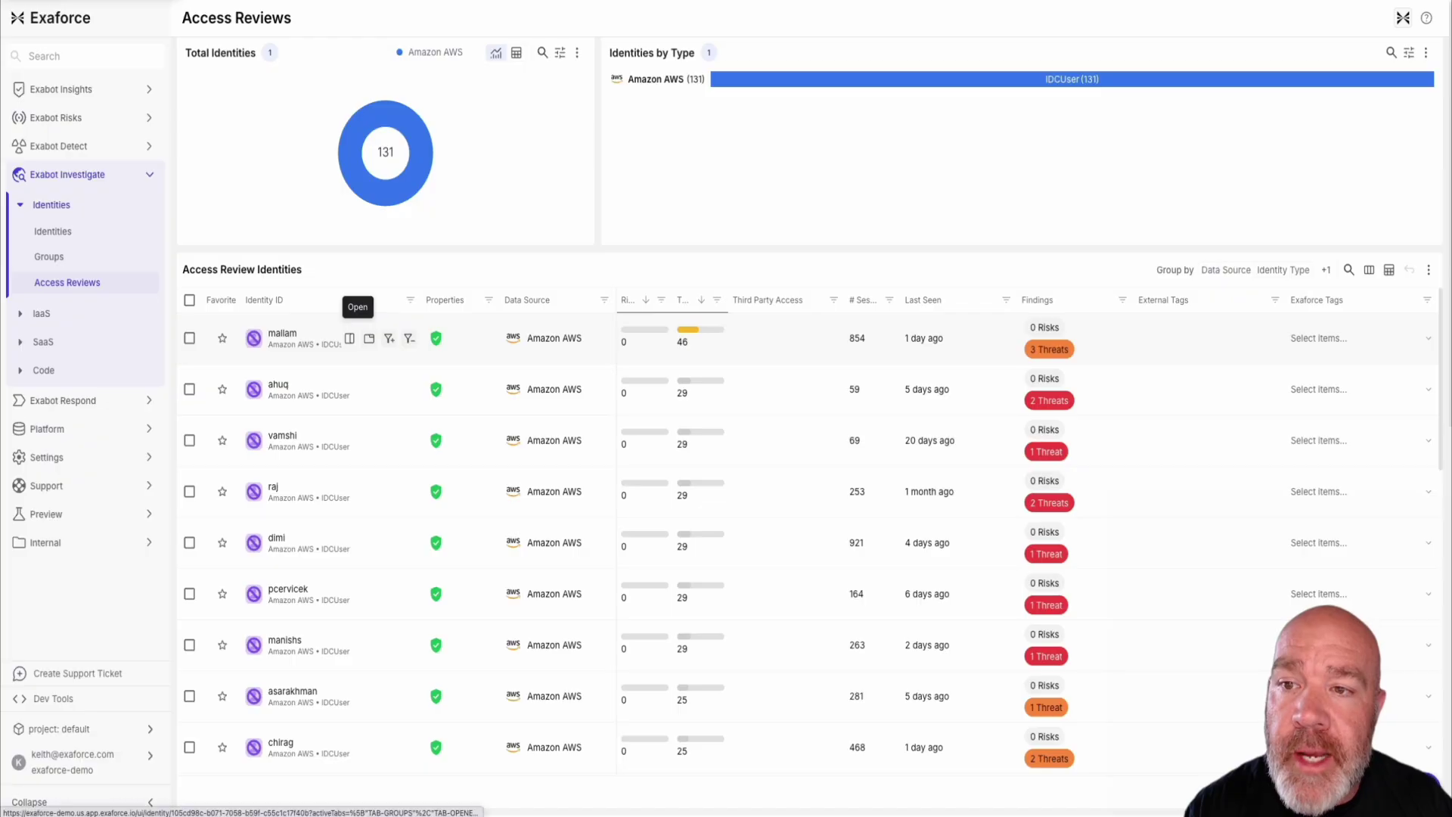
- Open the first identity in the Access Review Identities list and examine its roles, permissions and groups
{"action": "left_click", "coordinate": [283, 334]}
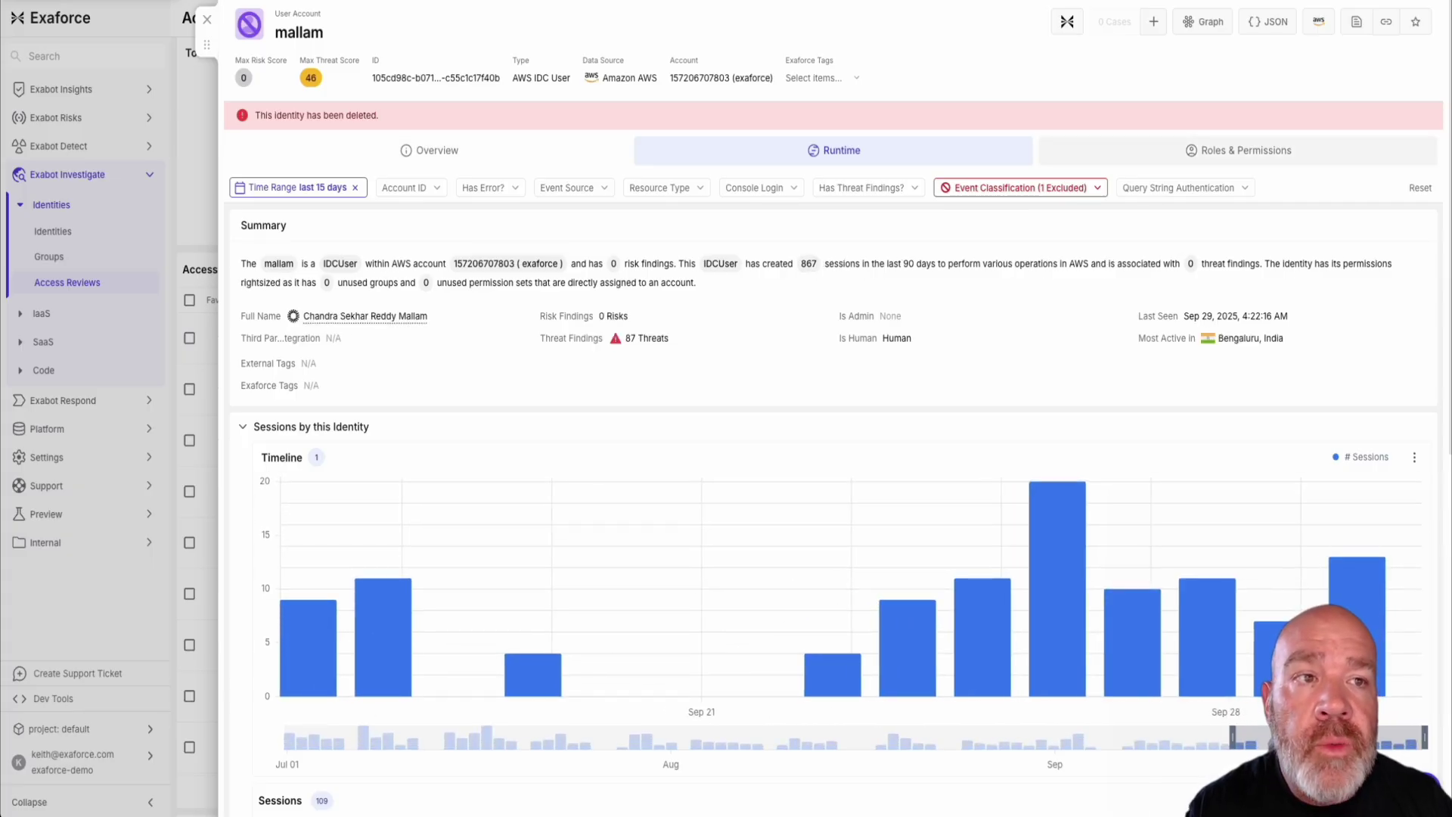
{"action": "left_click", "coordinate": [1238, 151]}
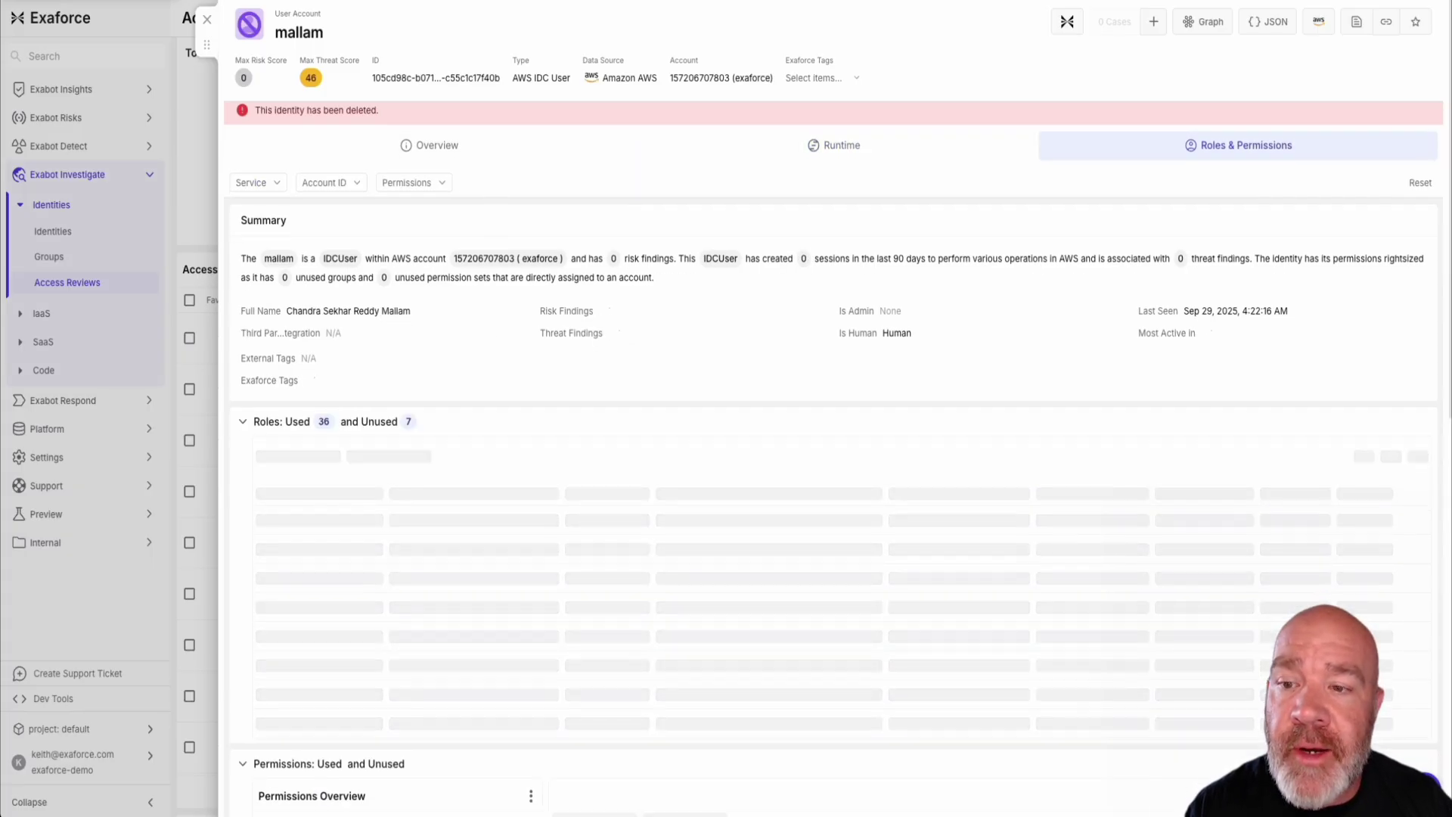
{"action": "scroll", "coordinate": [832, 492], "scroll_direction": "down", "scroll_amount": 7}
{"action": "scroll", "coordinate": [832, 454], "scroll_direction": "down", "scroll_amount": 3}
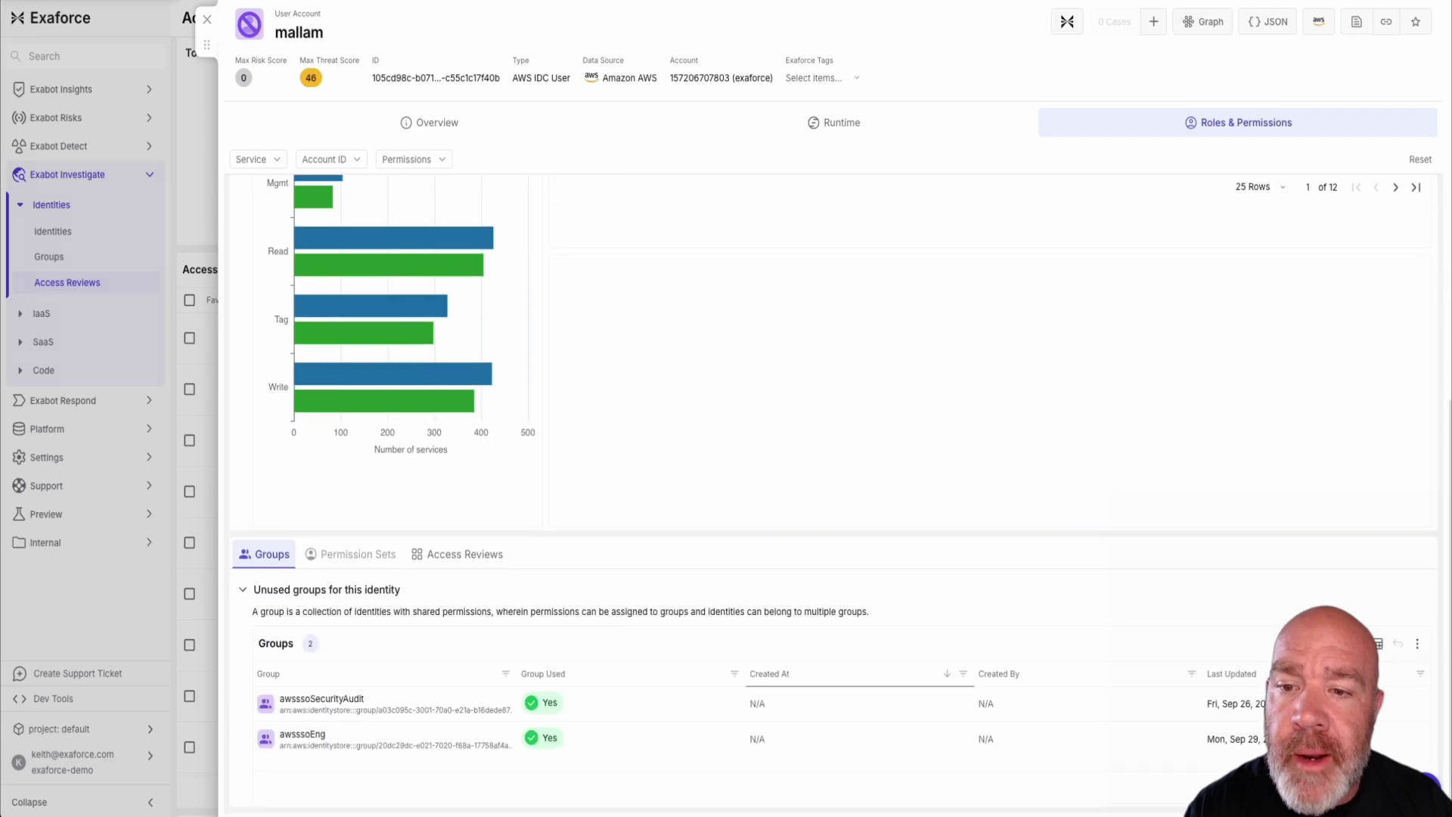
- Show the identity's previous access review cases, review them alongside its permissions, and close the identity
{"action": "left_click", "coordinate": [458, 554]}
{"action": "scroll", "coordinate": [832, 454], "scroll_direction": "down", "scroll_amount": 2}
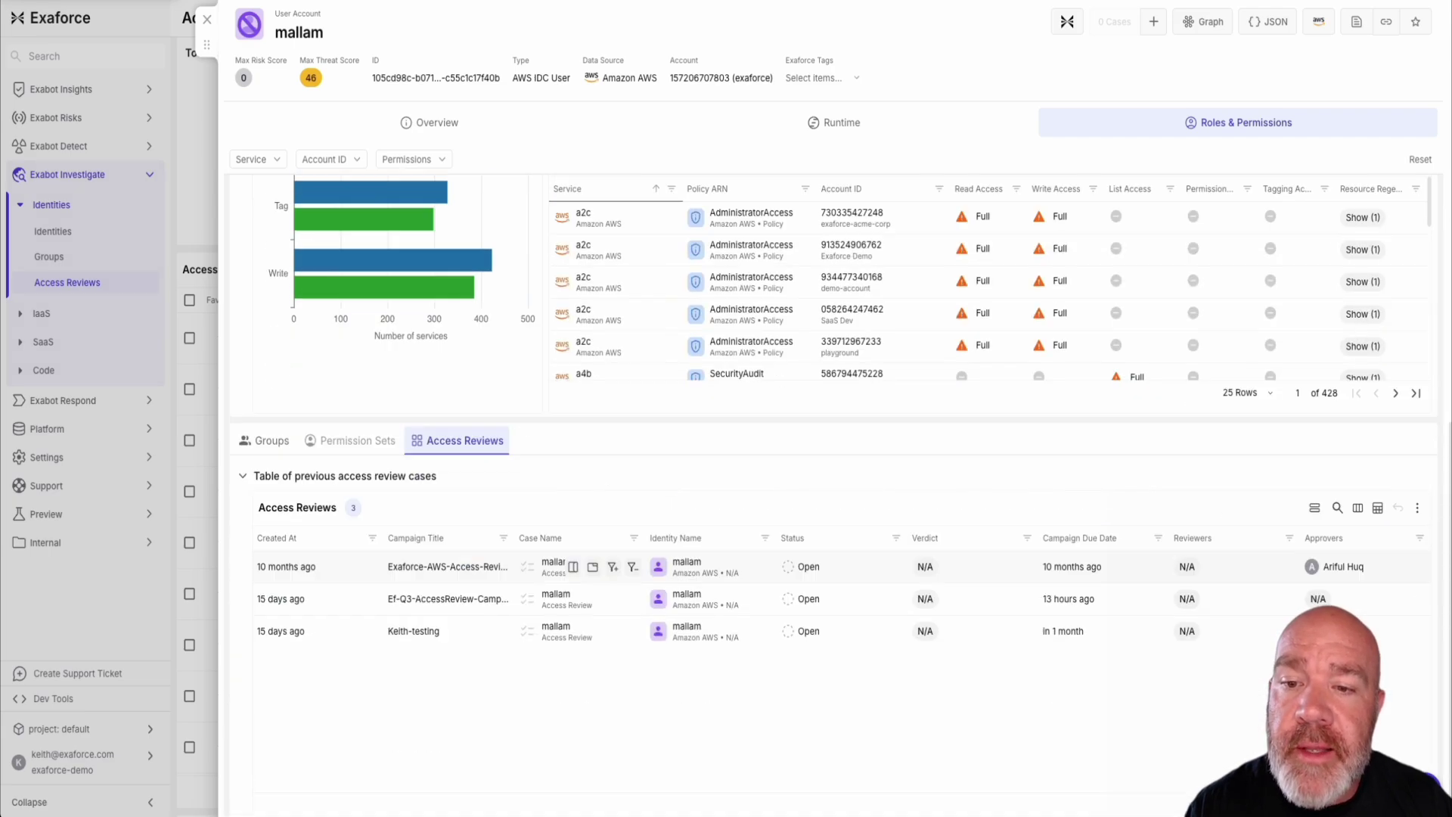
{"action": "scroll", "coordinate": [454, 605], "scroll_direction": "up", "scroll_amount": 1}
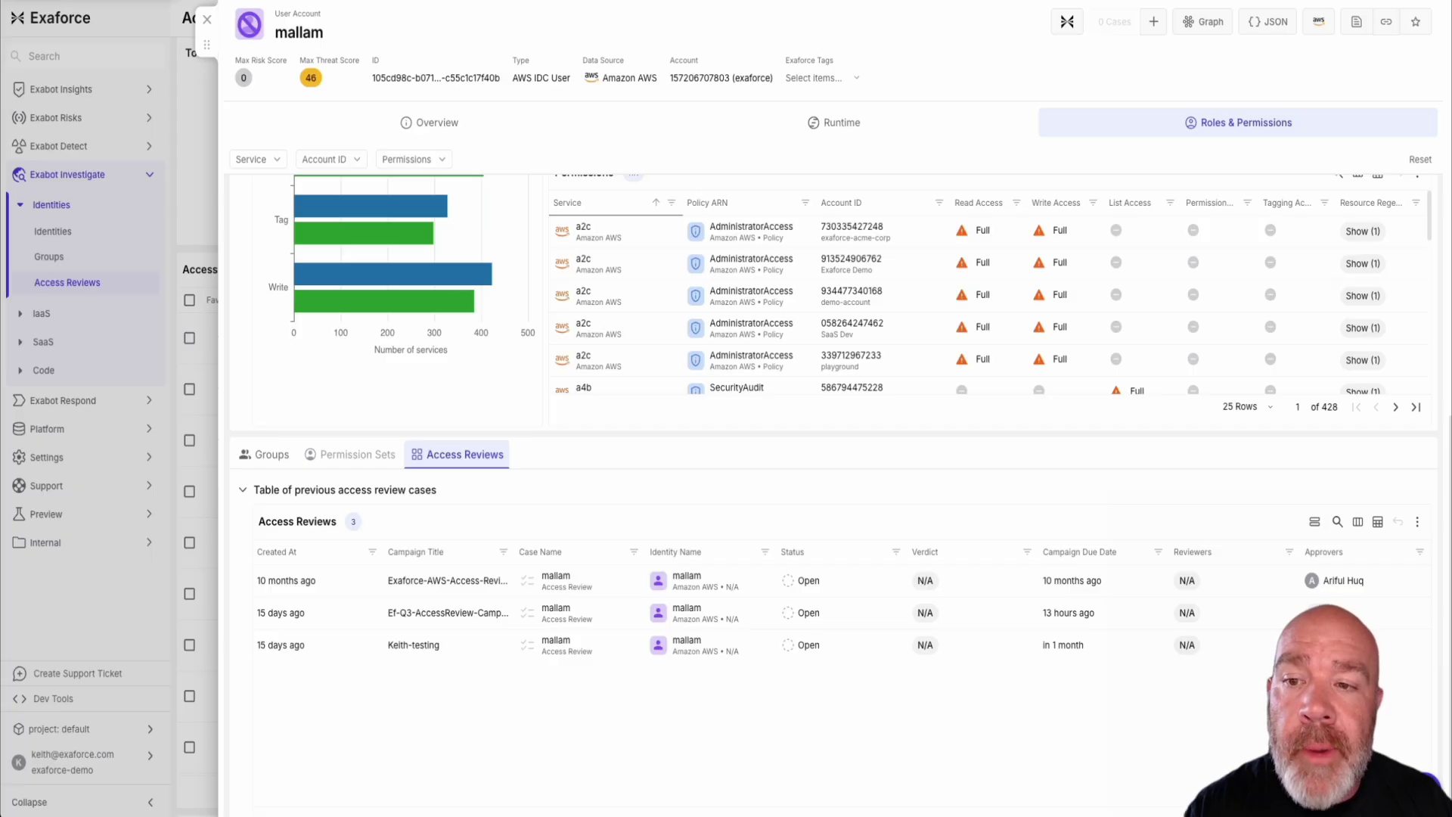
{"action": "scroll", "coordinate": [832, 453], "scroll_direction": "up", "scroll_amount": 1}
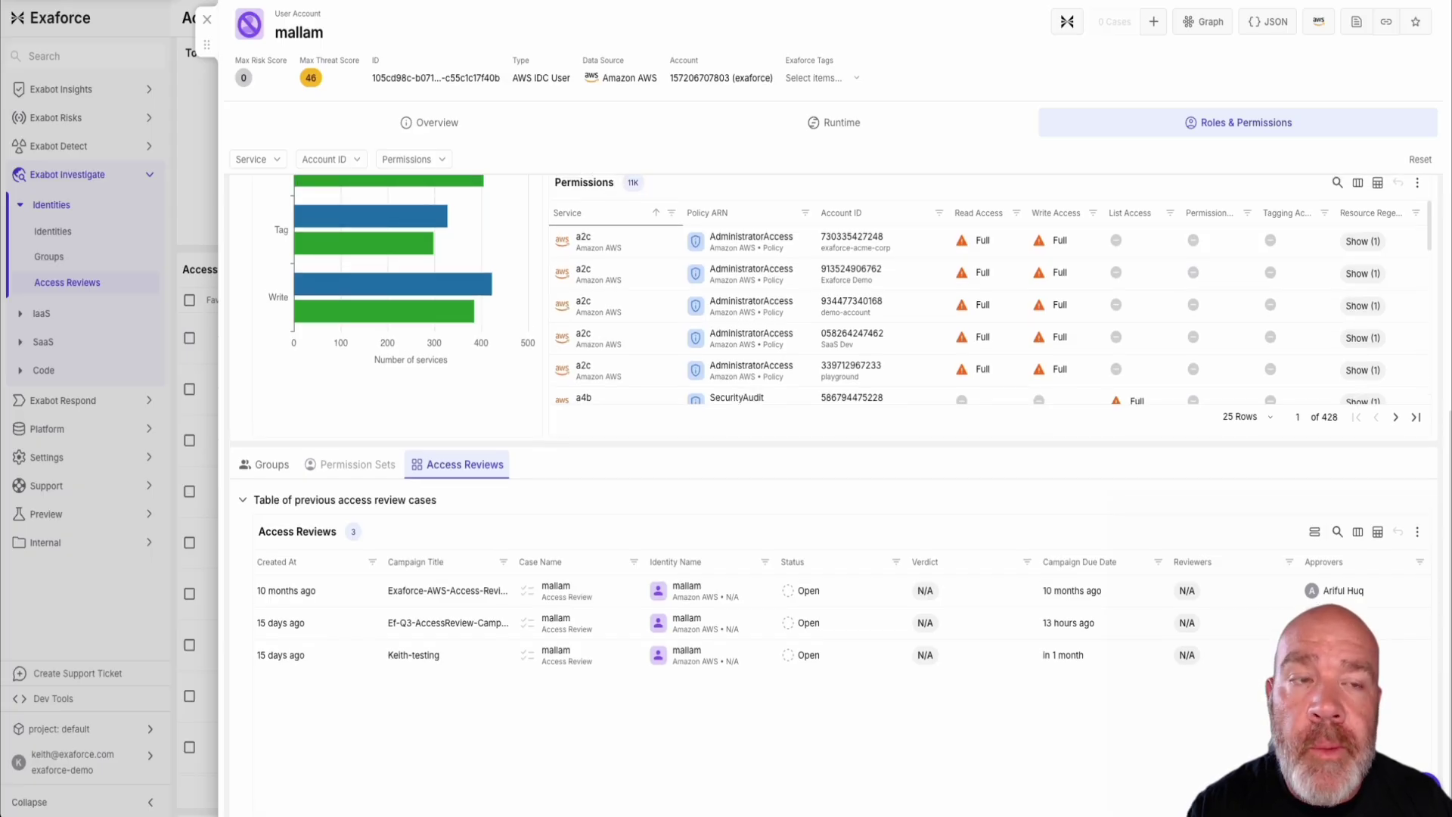
{"action": "scroll", "coordinate": [832, 454], "scroll_direction": "up", "scroll_amount": 2}
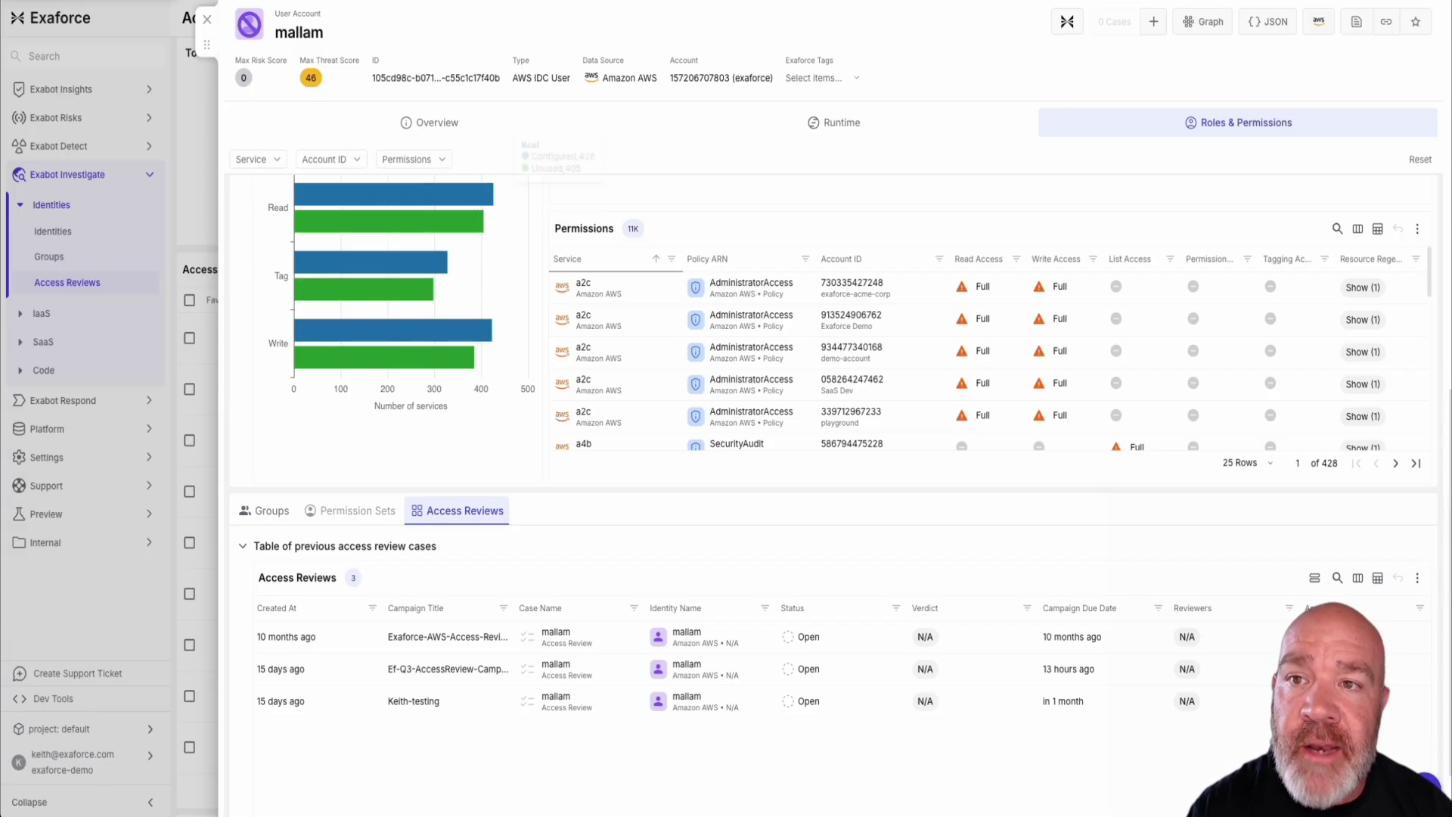
{"action": "scroll", "coordinate": [484, 223], "scroll_direction": "up", "scroll_amount": 1}
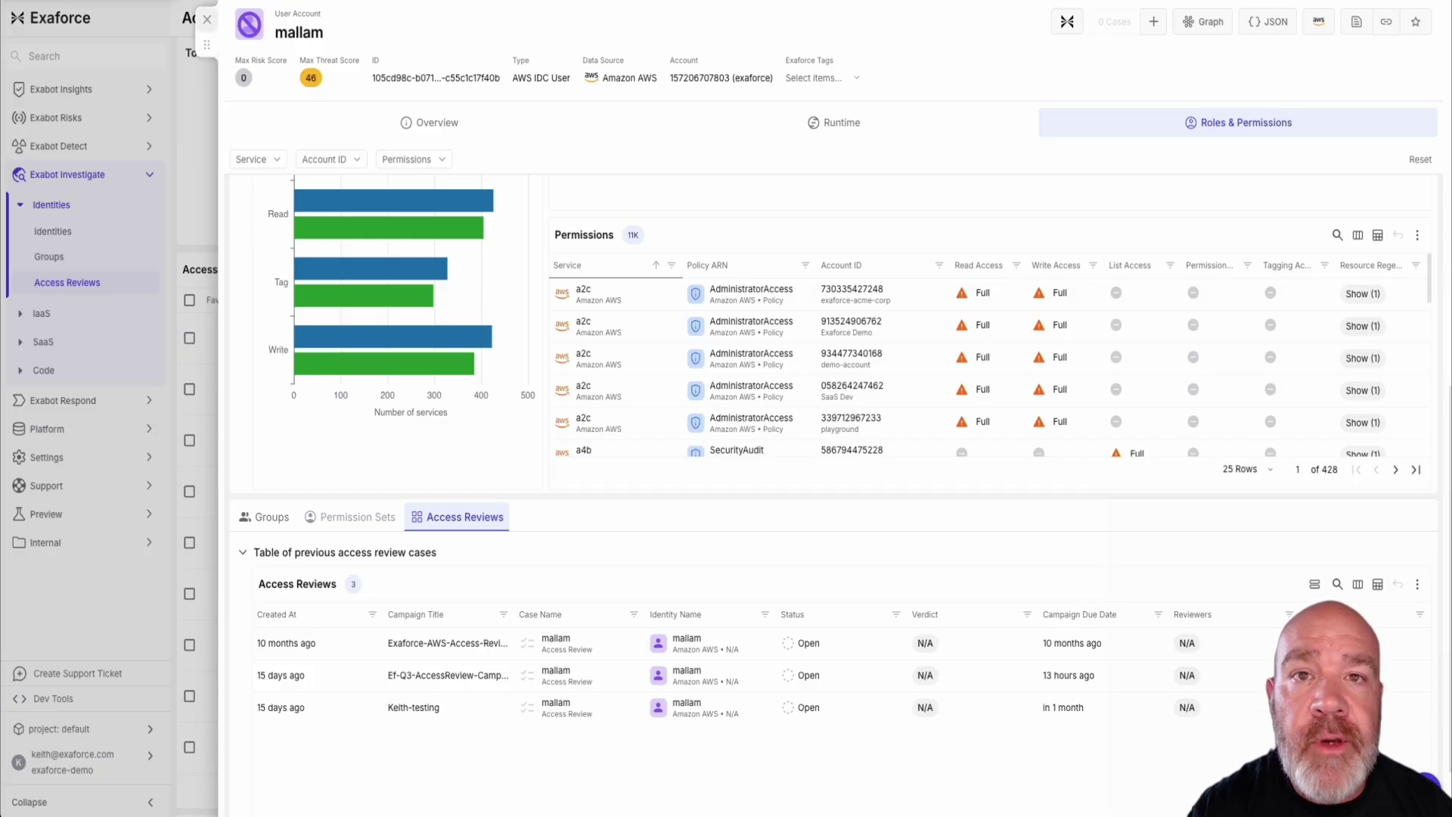
{"action": "left_click", "coordinate": [206, 19]}
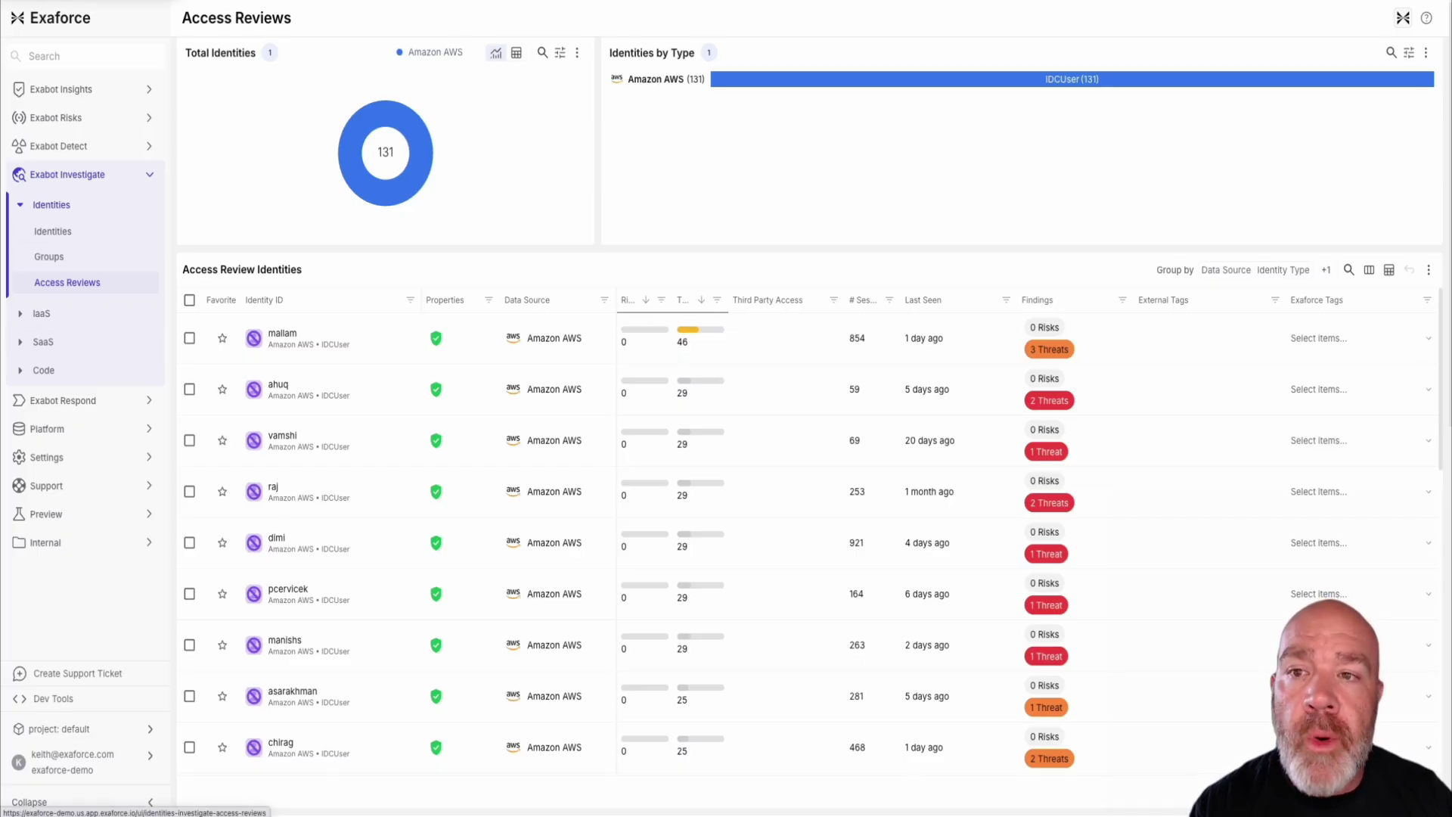
{"action": "scroll", "coordinate": [810, 454], "scroll_direction": "up", "scroll_amount": 1}
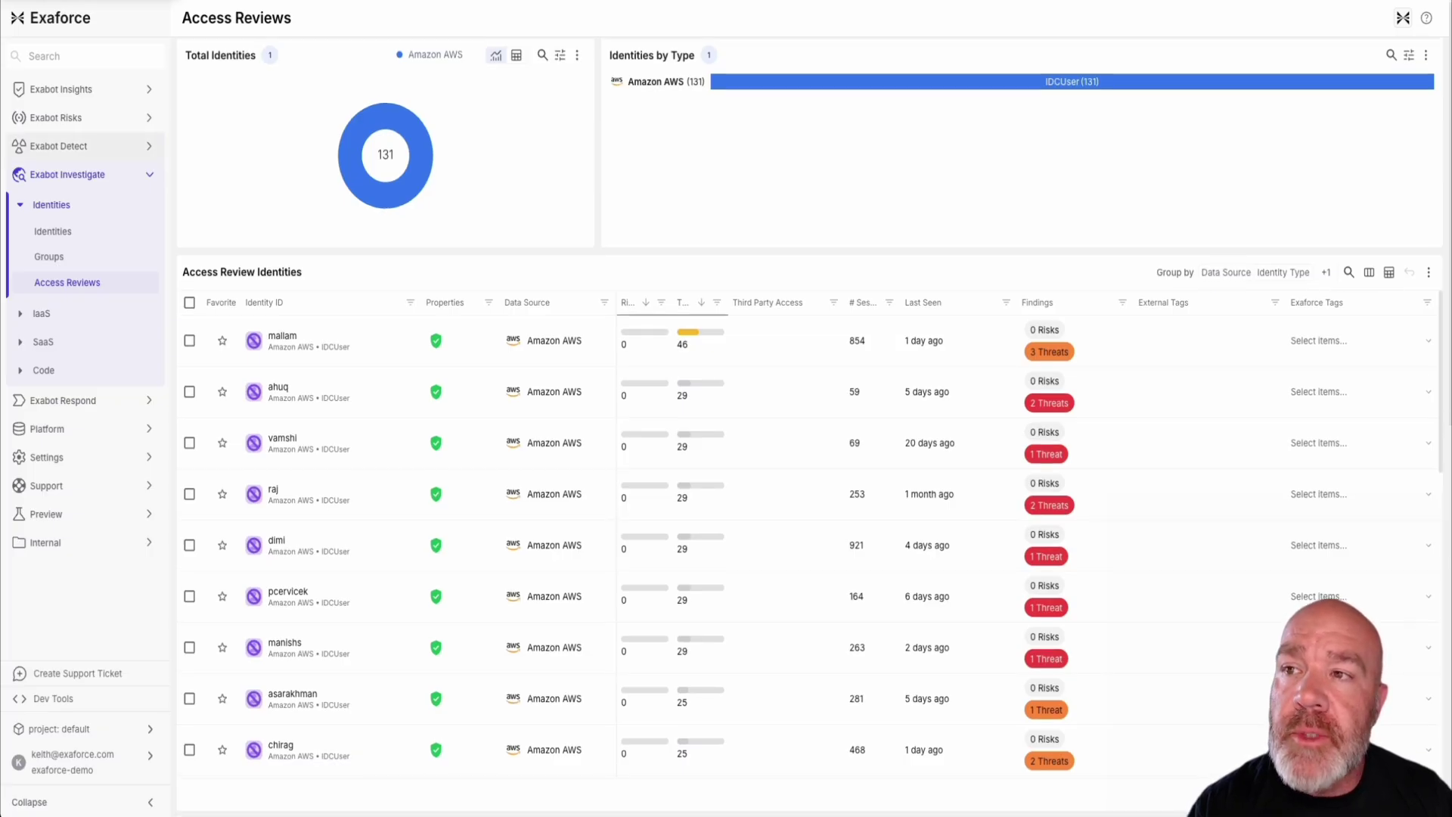
{"action": "scroll", "coordinate": [810, 454], "scroll_direction": "down", "scroll_amount": 1}
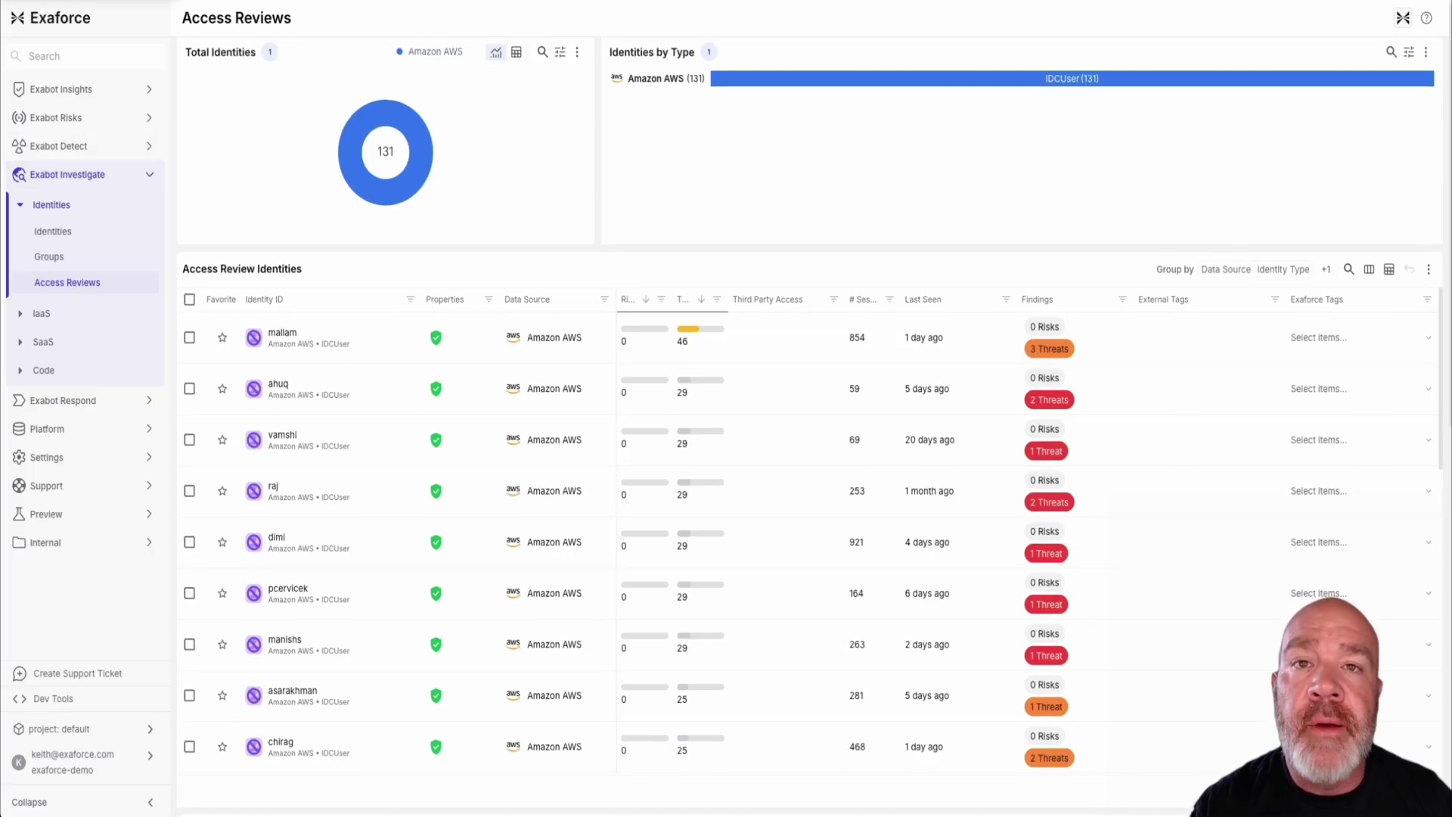